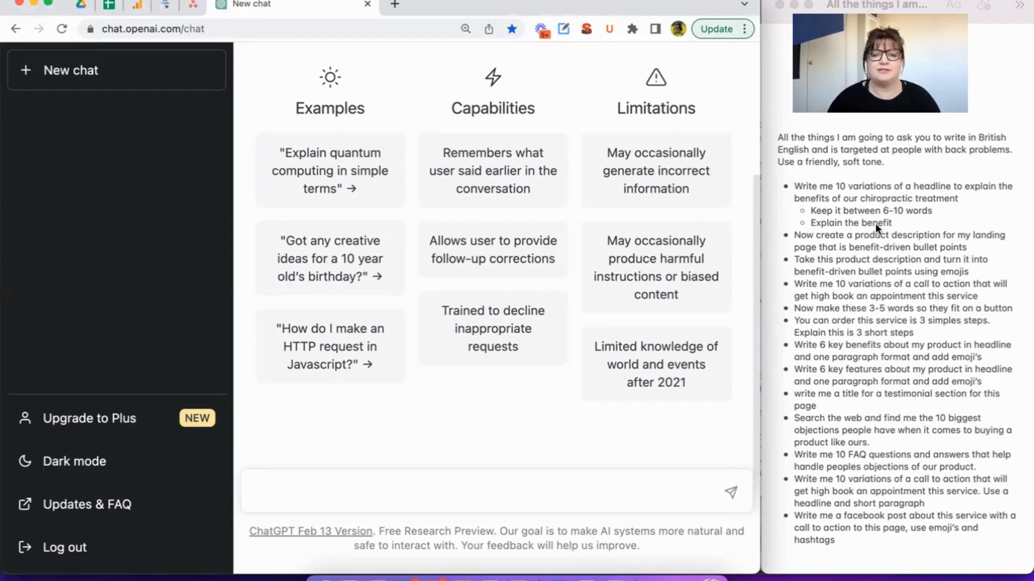
Send the notes' opening instruction to the chat: write in British English, targeted at people with back problems, in a friendly, soft tone.
left_click(891, 162)
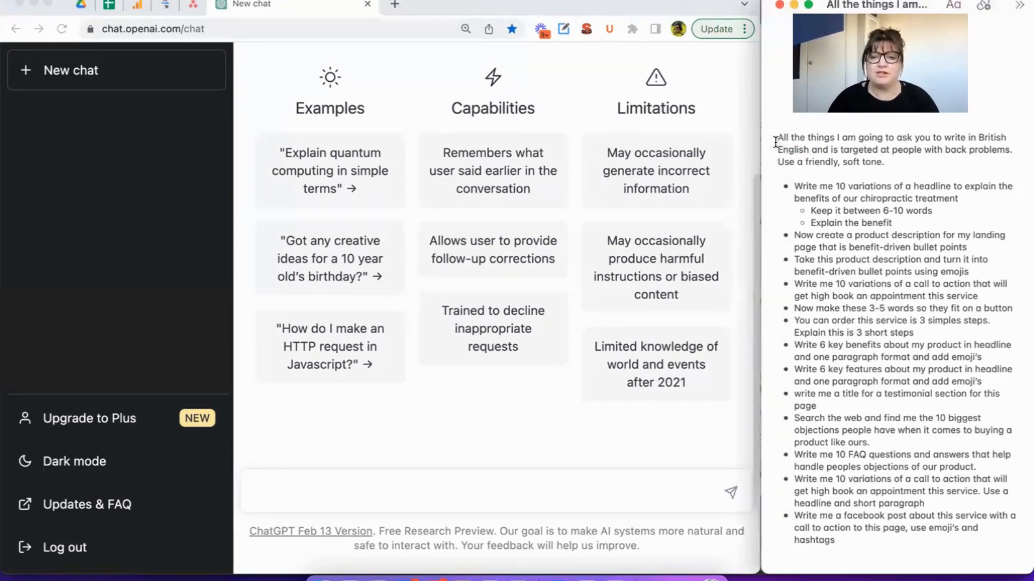
left_click_drag(777, 138, 882, 163)
key("super+c")
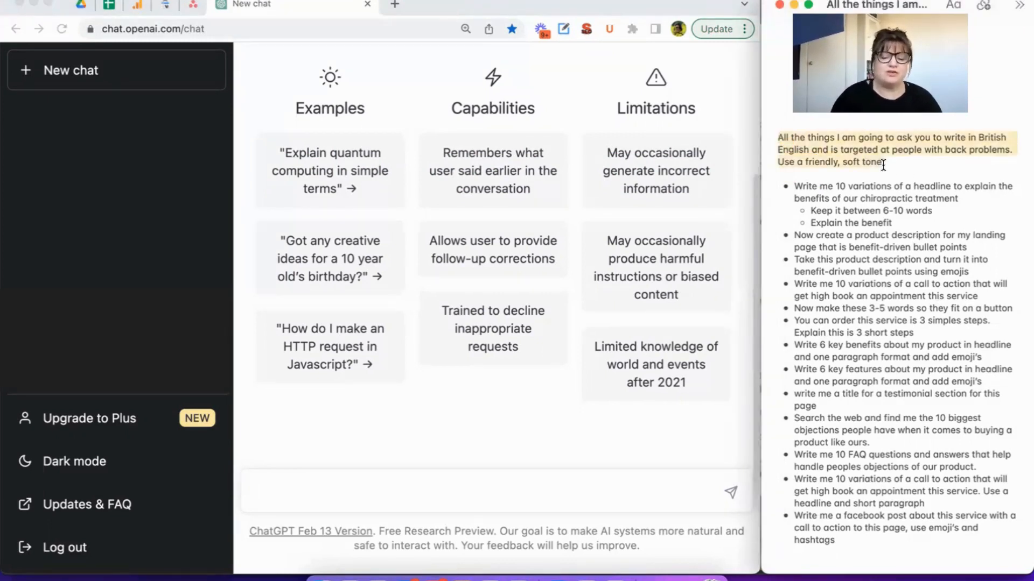
left_click(362, 496)
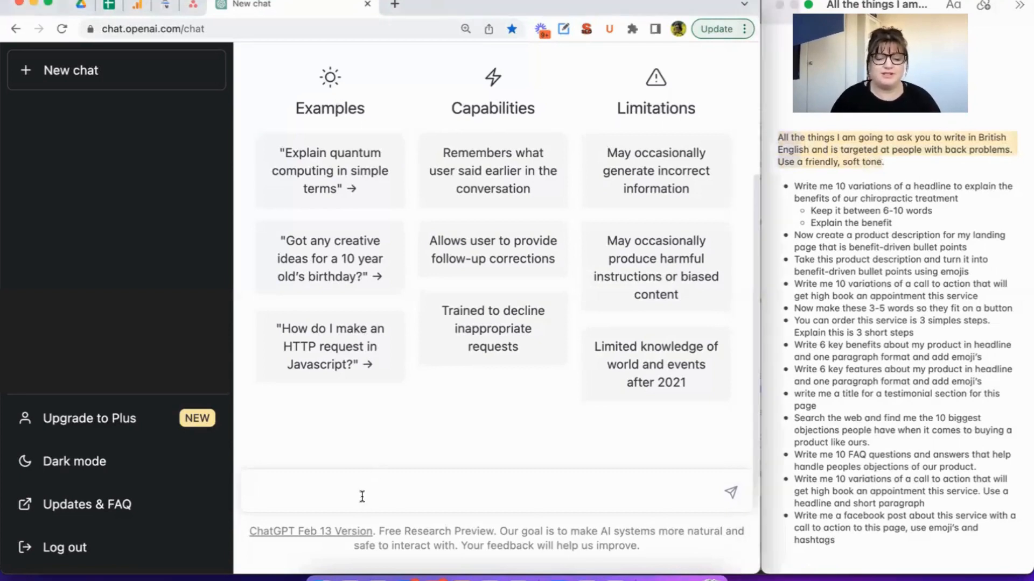
key("super+v")
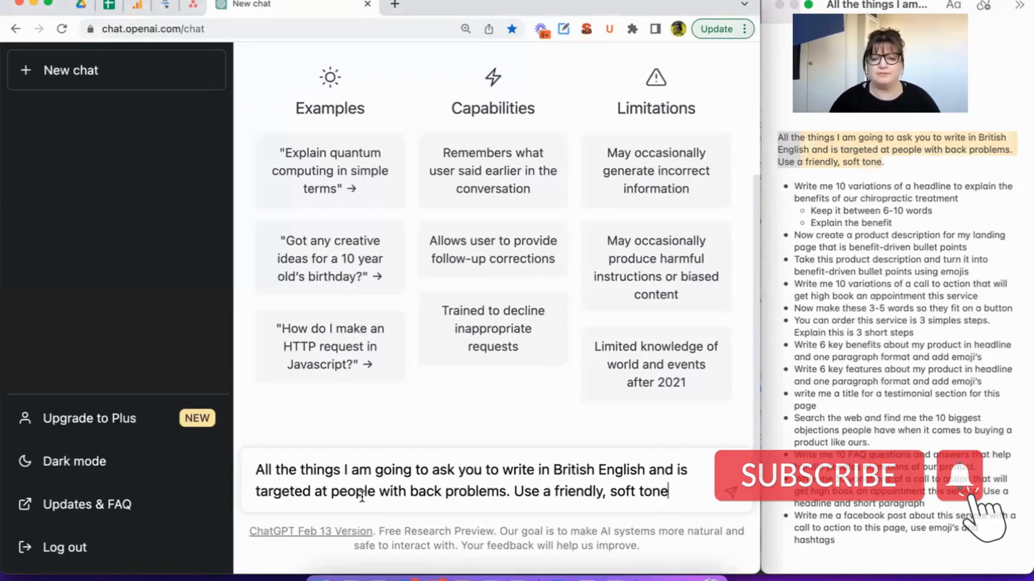
key("Return")
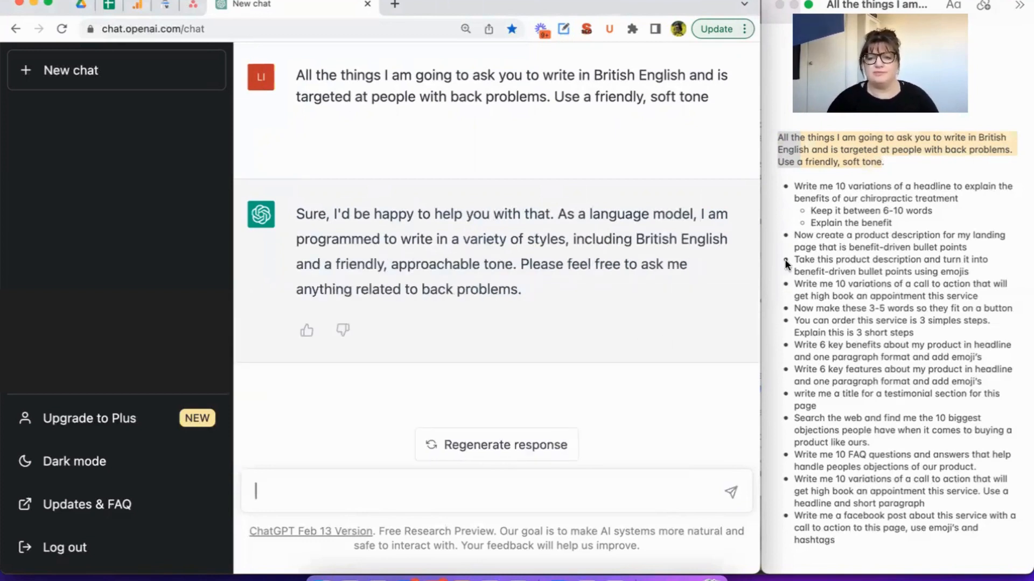
Send the notes' prompt for 10 headline variations on chiropractic treatment benefits, between 6-10 words, removing the asterisk before its first line.
left_click(916, 222)
left_click_drag(913, 221, 795, 185)
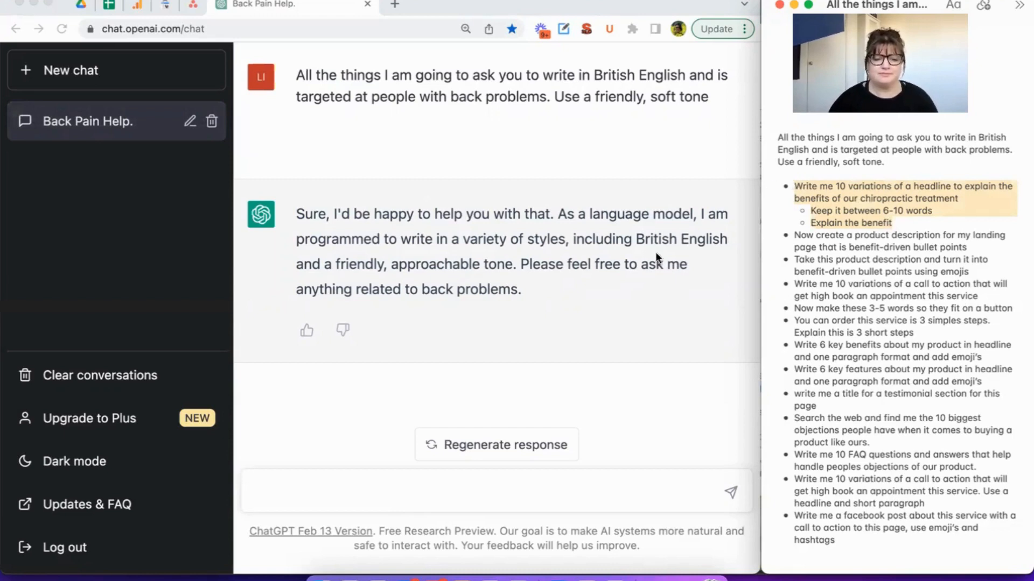
left_click(429, 481)
type("* Write me 10 variations of a headline to explain the benefits of our chiropractic treatment     * Keep it between 6-10 words     * Explain the benefit")
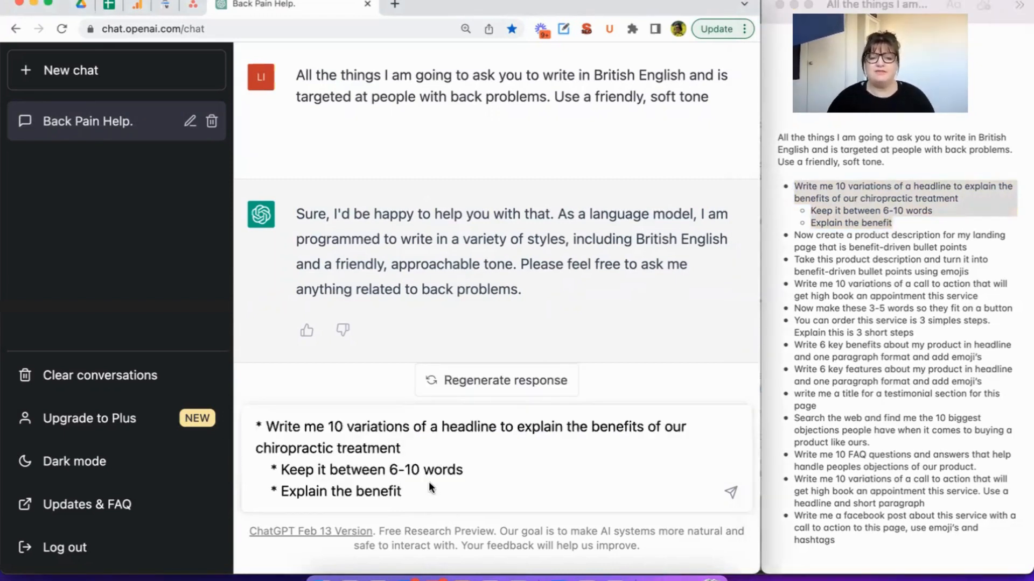
left_click(262, 428)
key("BackSpace")
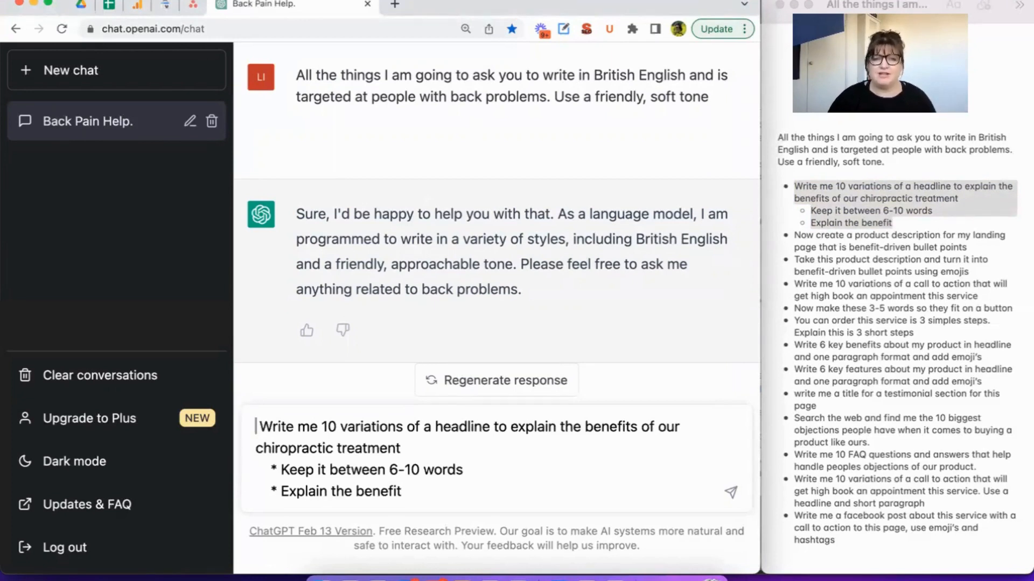
left_click(433, 490)
key("Return")
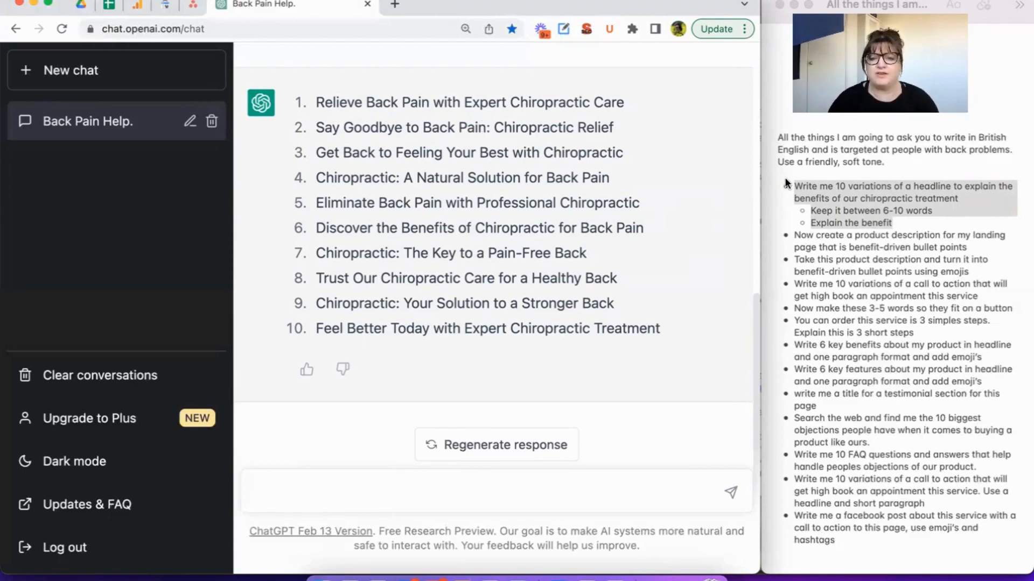
Send the prompt "Now create a product description for my landing page that is benefit-driven bullet points" from the notes.
left_click(1003, 240)
left_click_drag(968, 247, 795, 238)
key("super+c")
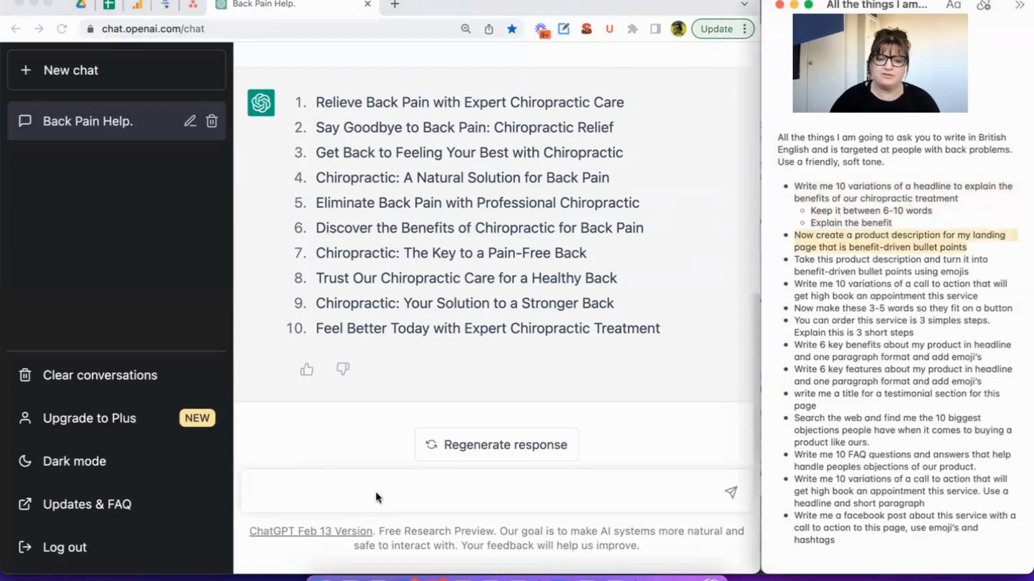
left_click(375, 492)
key("super+v")
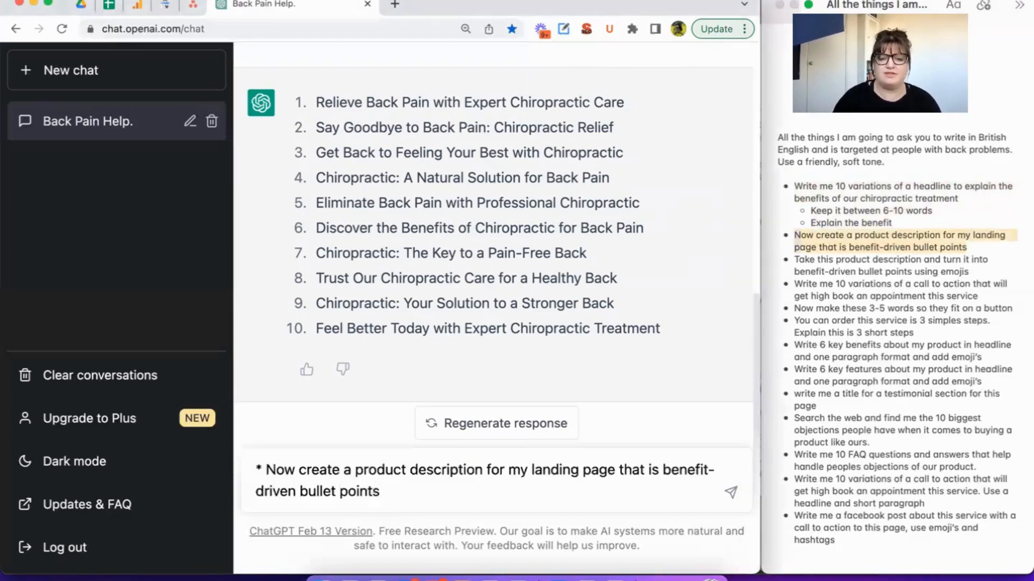
key("Return")
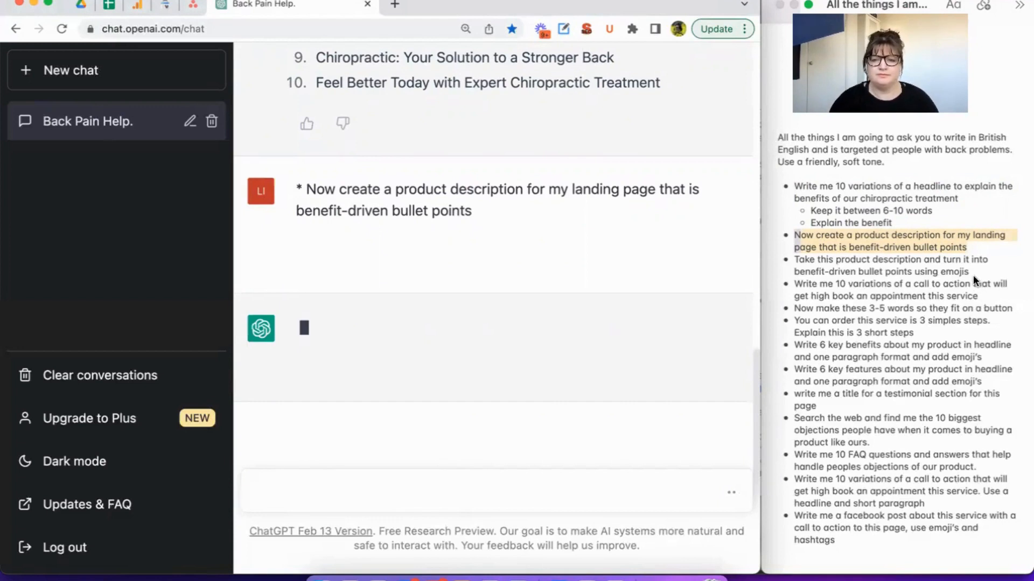
Copy the notes' prompt about emoji bullet points and stop the product description response from generating further.
left_click(936, 274)
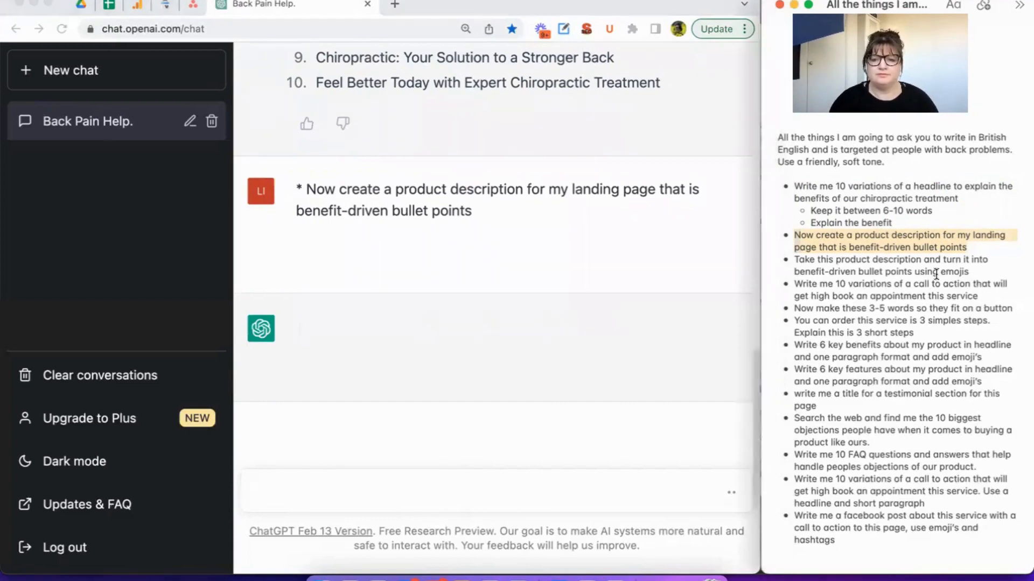
left_click(798, 259)
left_click_drag(797, 259, 986, 270)
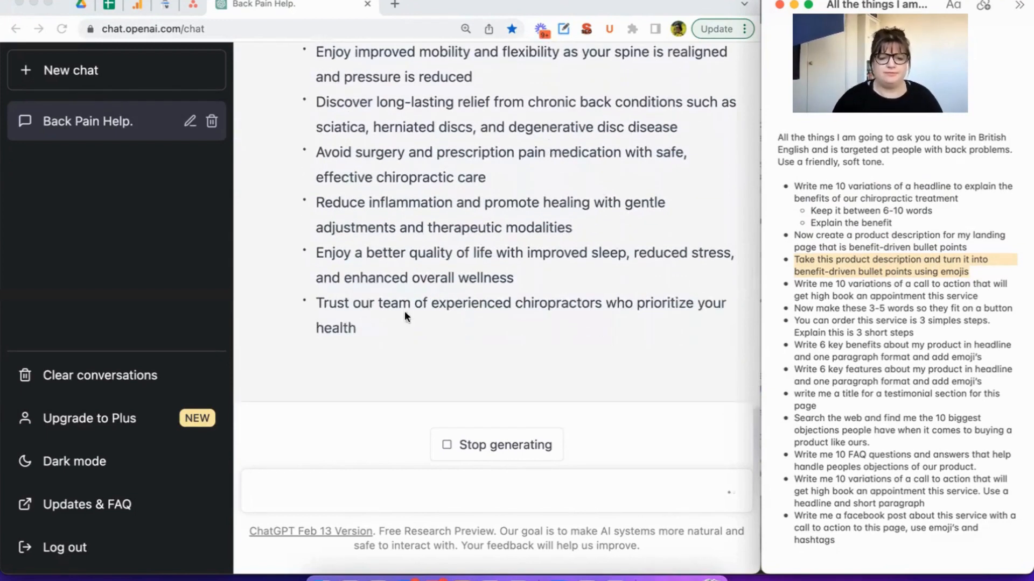
left_click(369, 492)
left_click(495, 451)
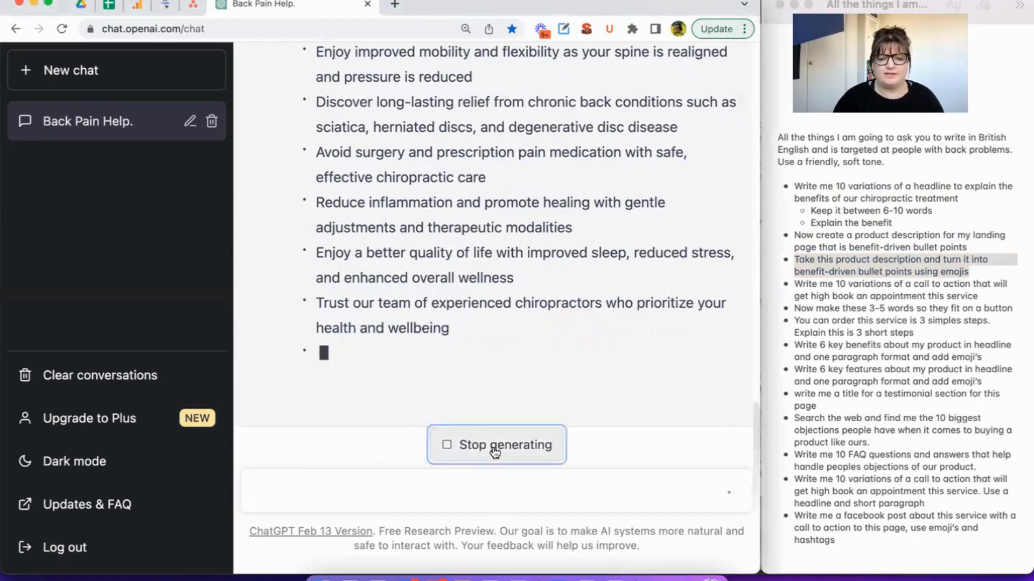
Send "Take this product description and turn it into benefit-driven bullet points using emojis" without the leading asterisk.
left_click(301, 497)
key("super+v")
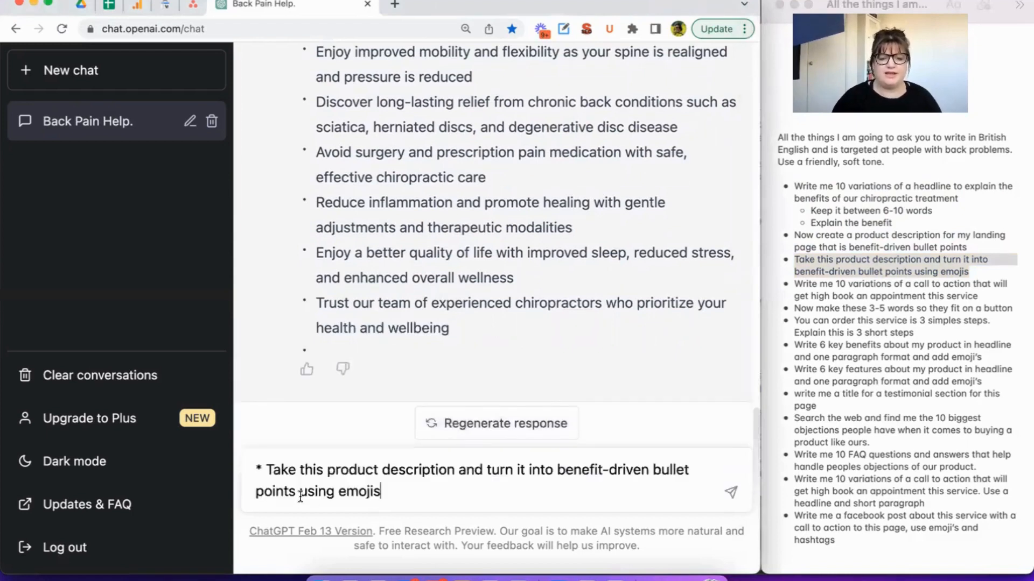
key("BackSpace")
key("BackSpace")
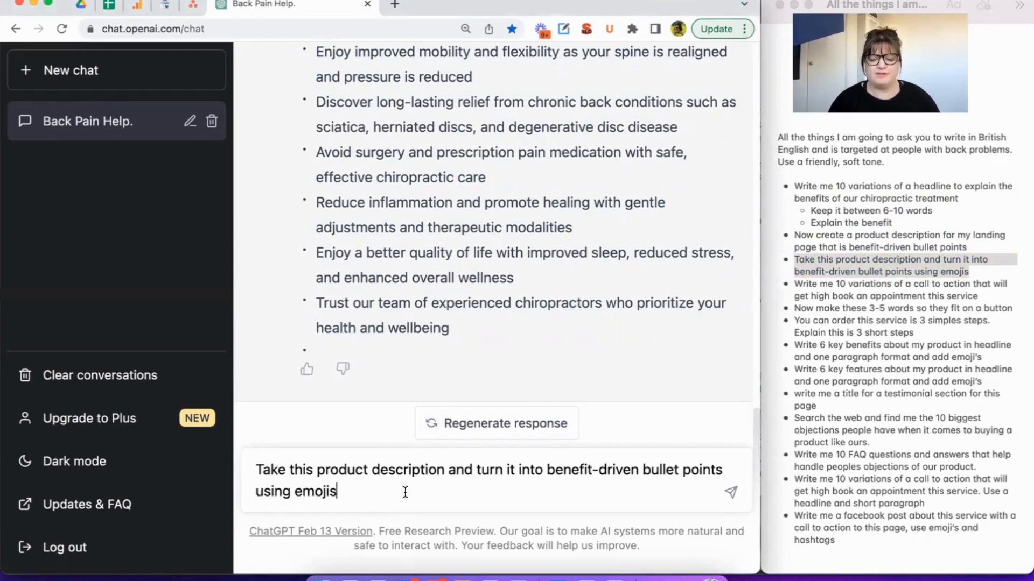
key("Return")
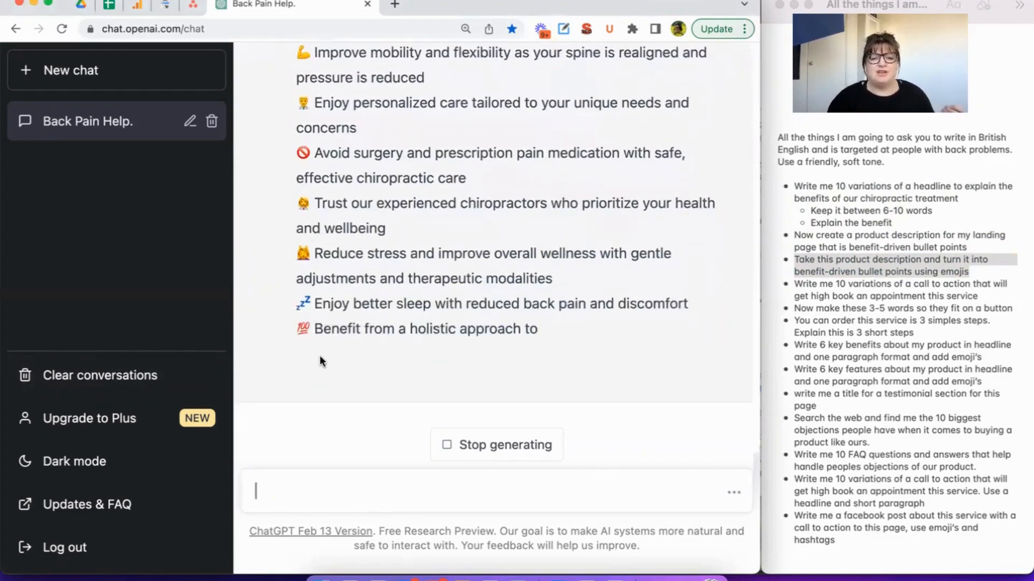
Review the emoji bullet points in the generated response.
scroll(398, 266, "up", 3)
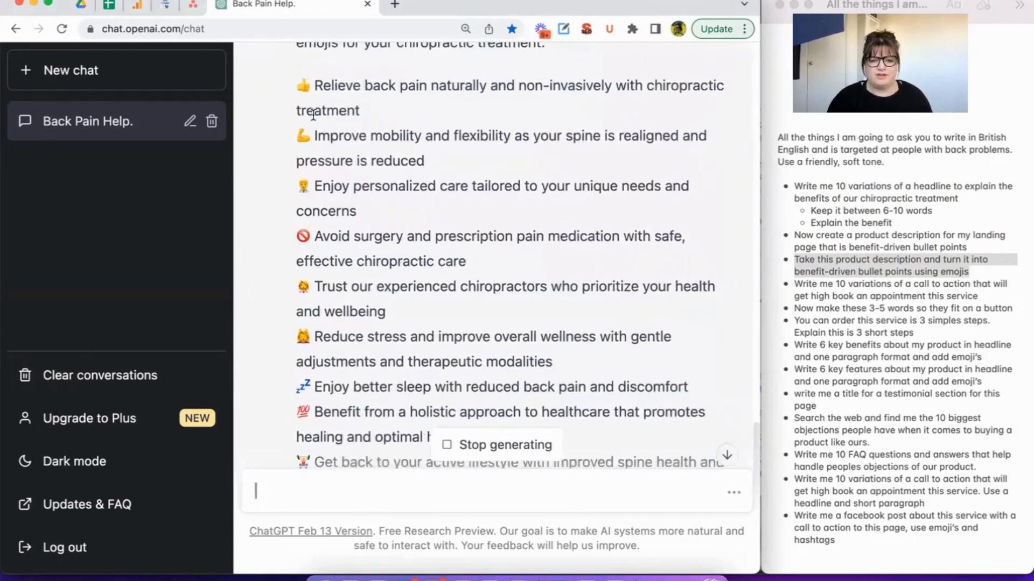
scroll(357, 292, "down", 2)
scroll(458, 230, "up", 1)
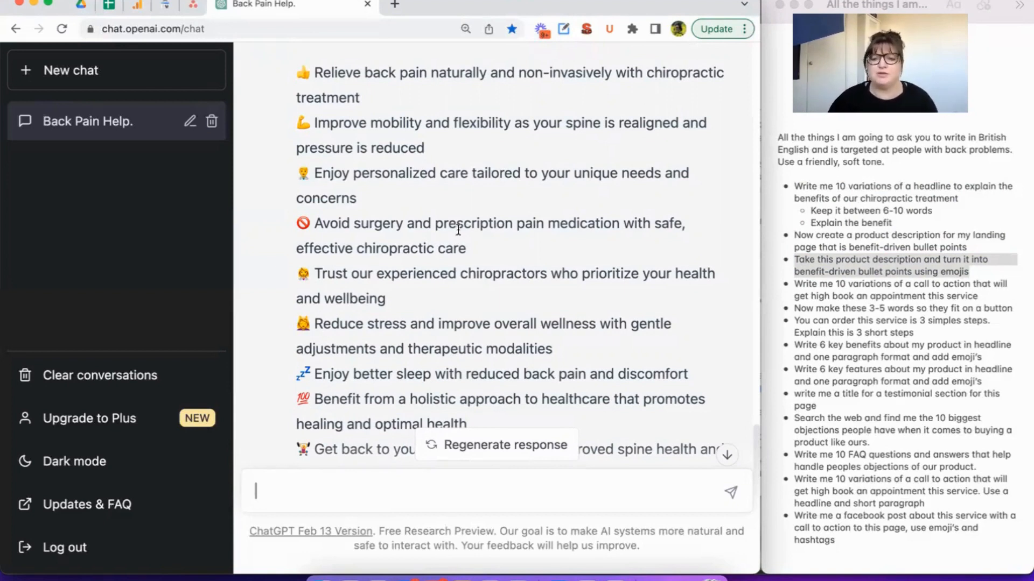
scroll(521, 184, "down", 5)
scroll(521, 186, "up", 4)
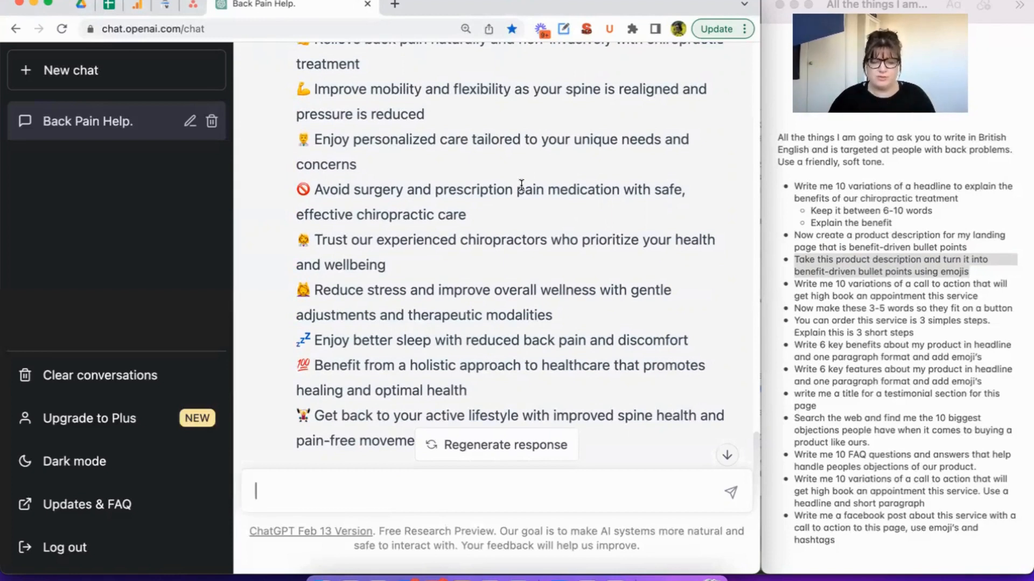
Try to send the notes' prompt for 10 call-to-action variations to book an appointment.
left_click(930, 284)
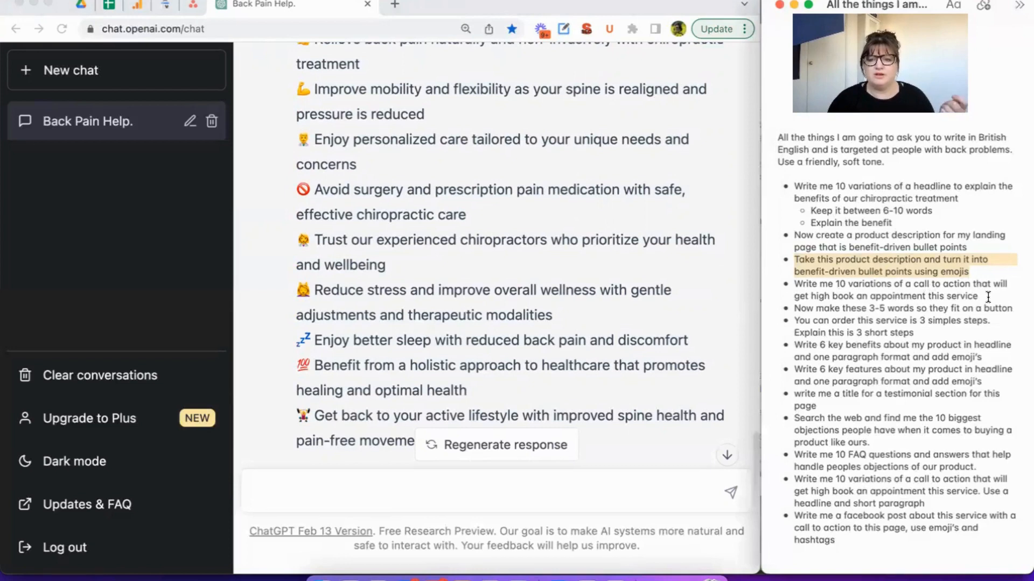
scroll(985, 293, "down", 1)
left_click_drag(977, 289, 768, 279)
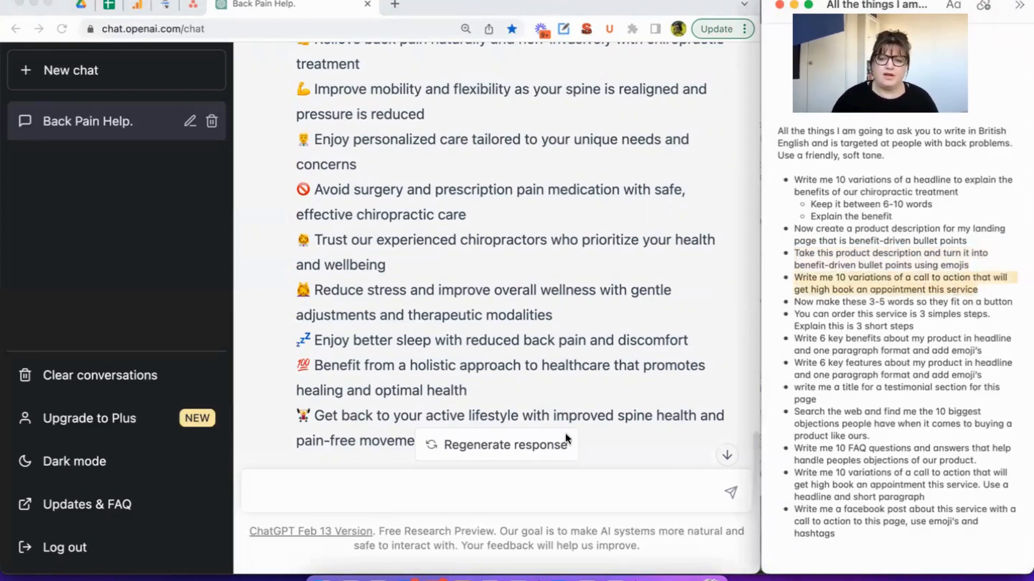
left_click(411, 483)
key("super+v")
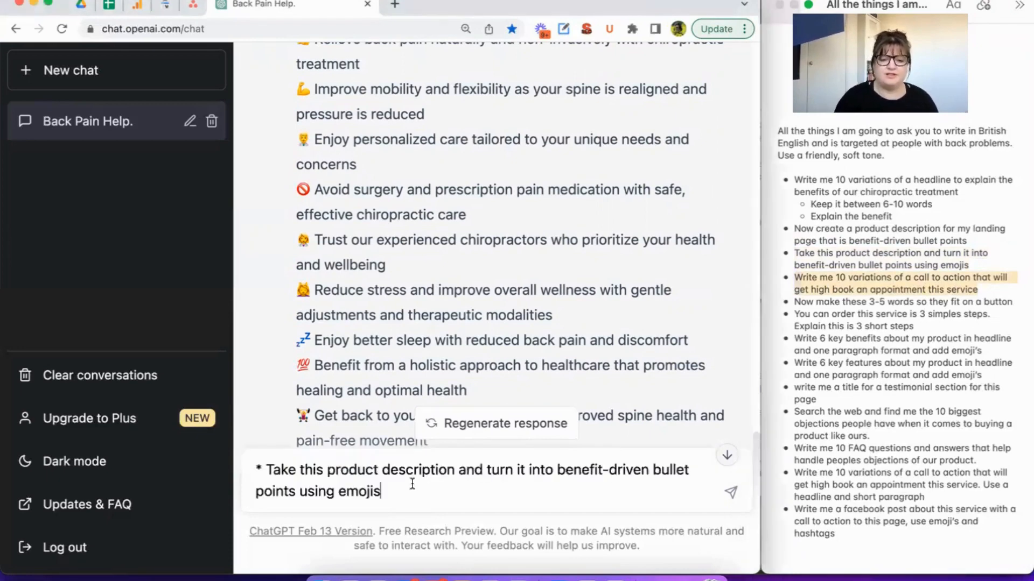
key("Return")
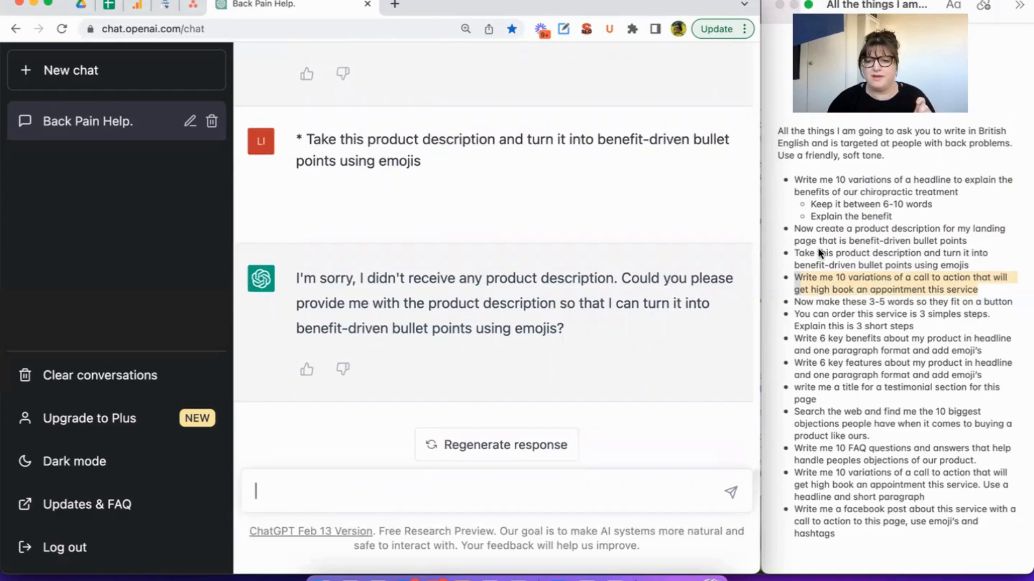
Copy and send "Write me 10 variations of a call to action that will get high book an appointment this service" from the notes.
left_click(897, 303)
left_click(904, 290)
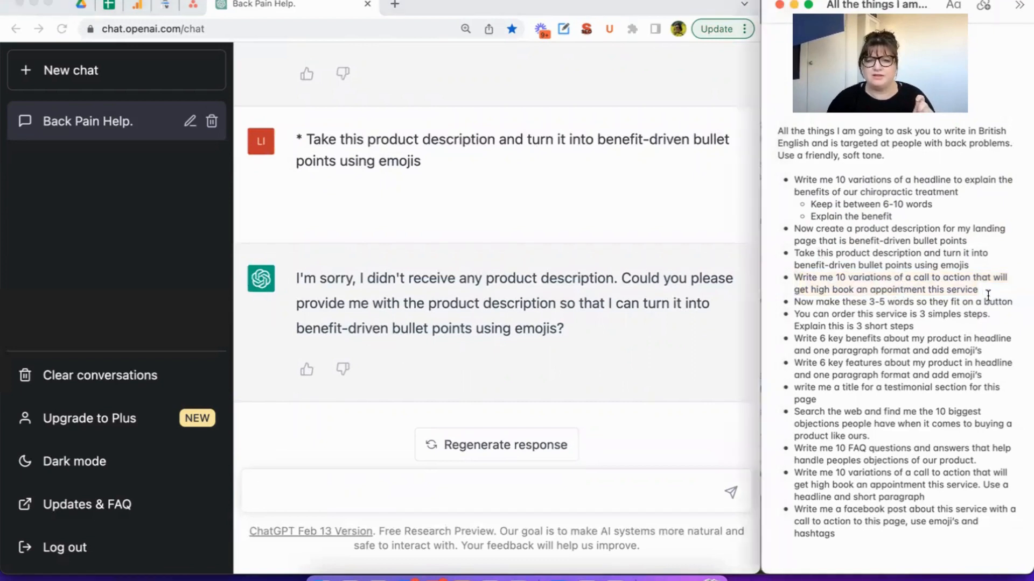
left_click_drag(988, 293, 791, 280)
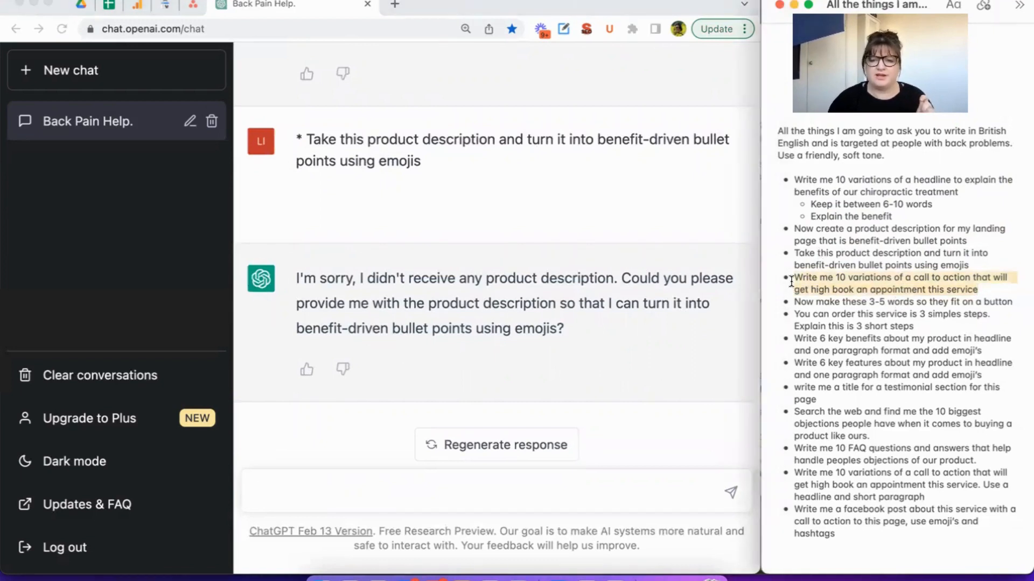
left_click(517, 481)
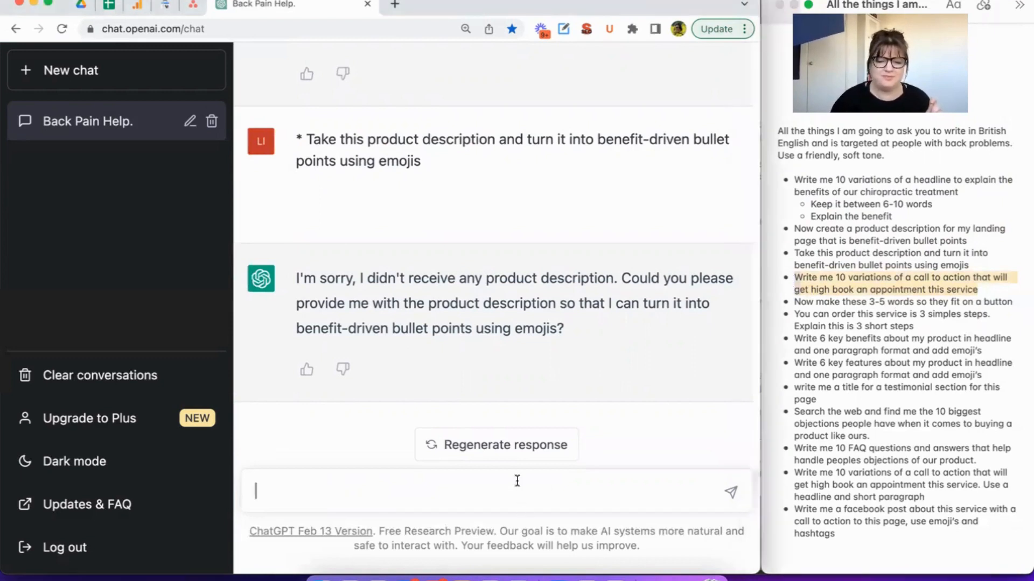
key("super+v")
key("Return")
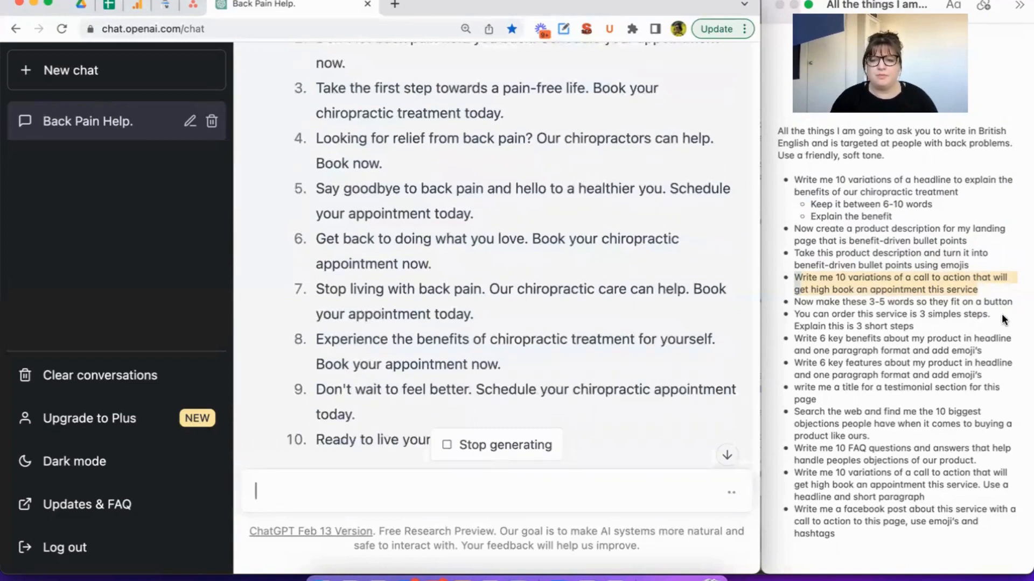
Send "Now make these 3-5 words so they fit on a button" from the notes, removing the extra line about 3 simple steps.
left_click(1002, 315)
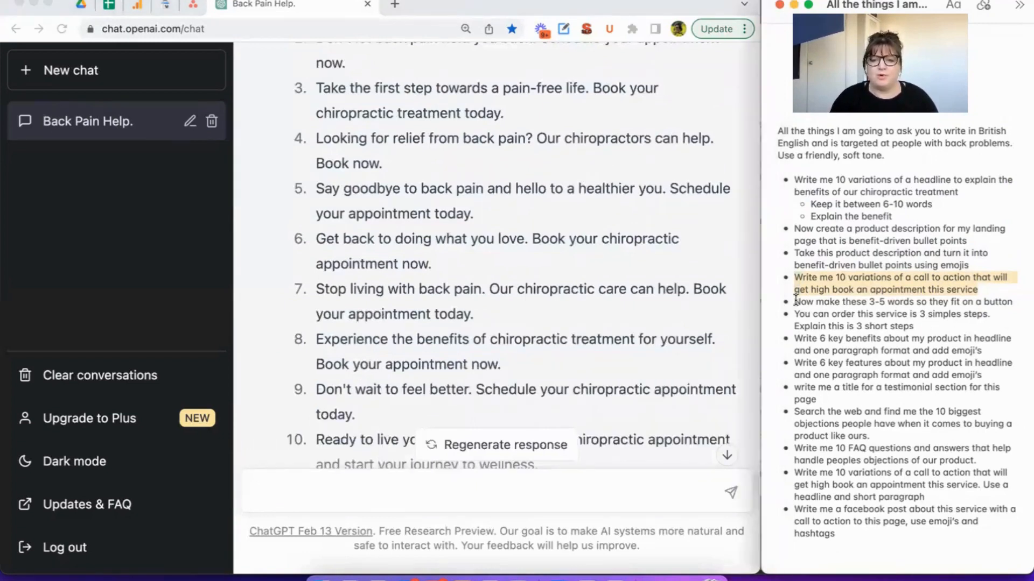
left_click_drag(794, 303, 992, 314)
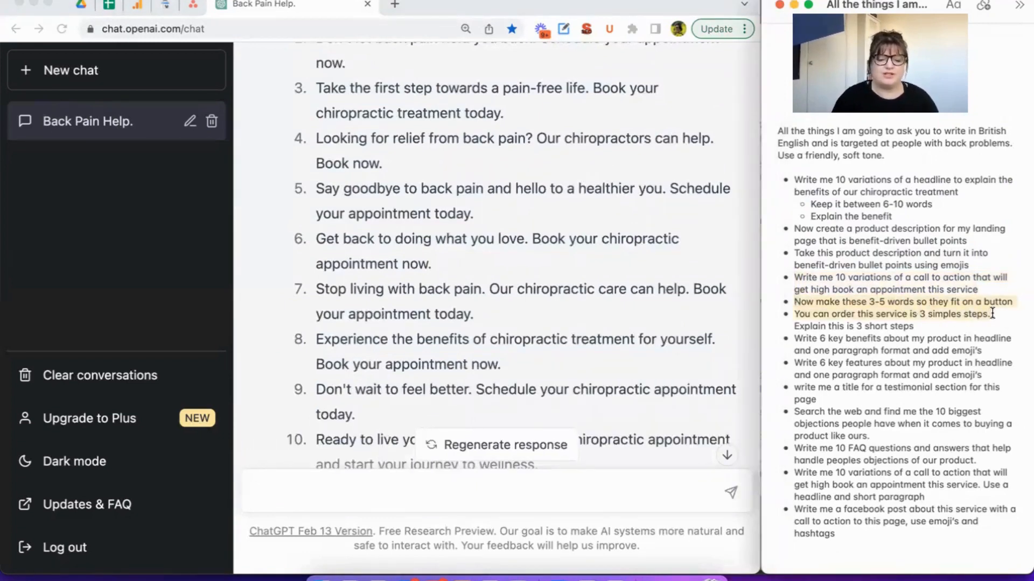
left_click(566, 490)
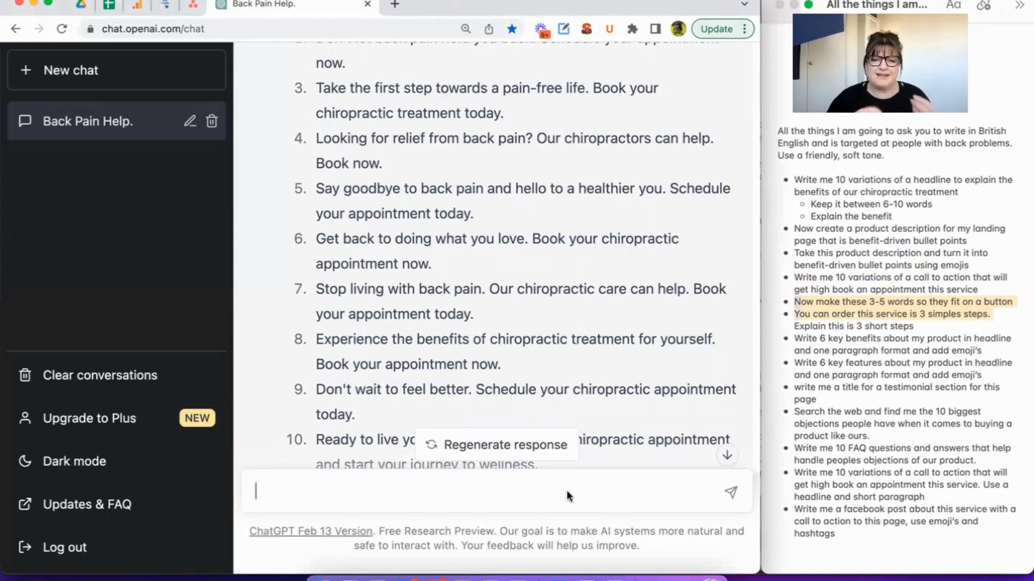
type("* Now make these 3-5 words so they fit on a button * You can order this service is 3 simples steps.")
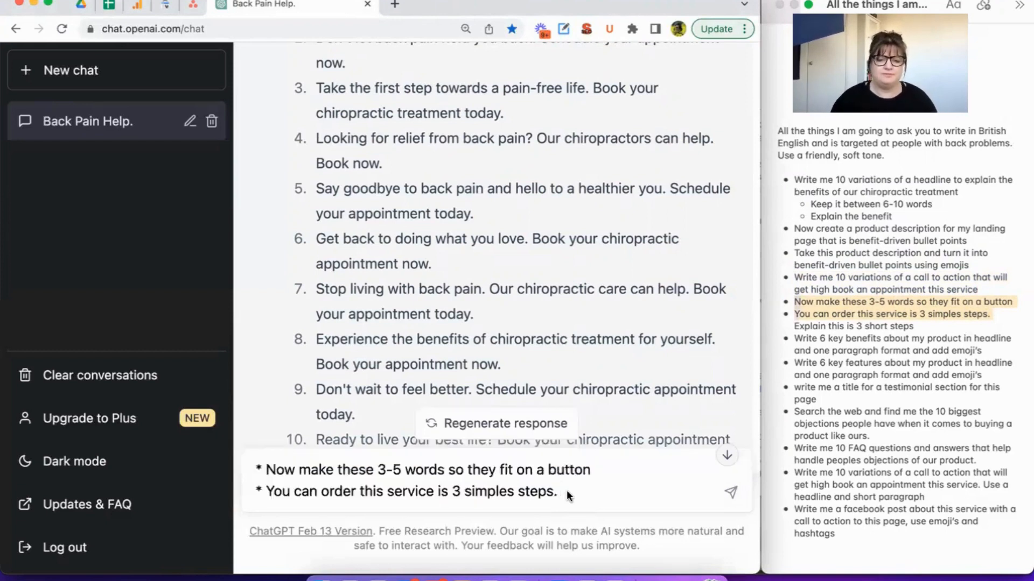
left_click_drag(560, 491, 263, 495)
key("BackSpace")
key("BackSpace")
key("BackSpace")
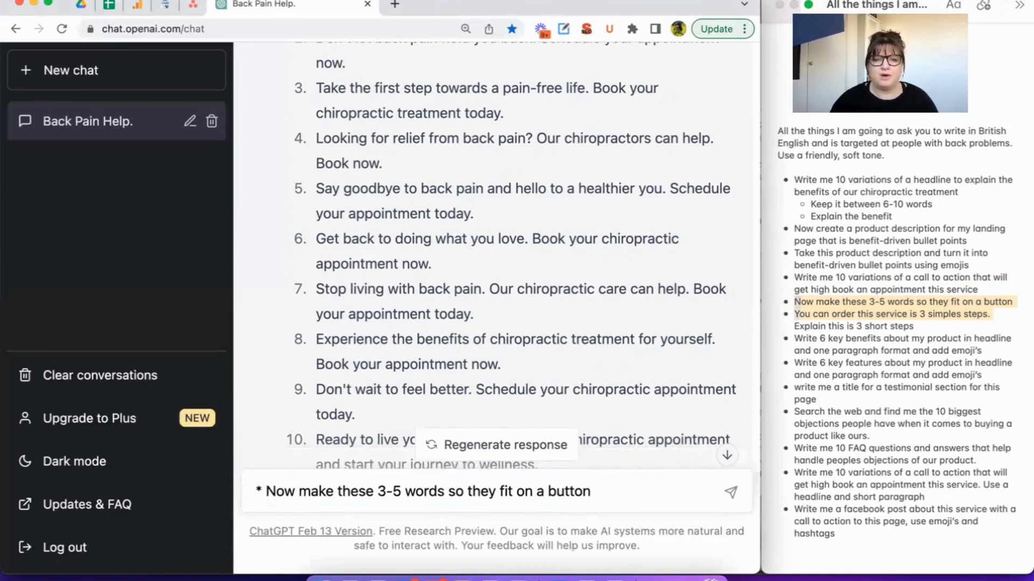
key("Return")
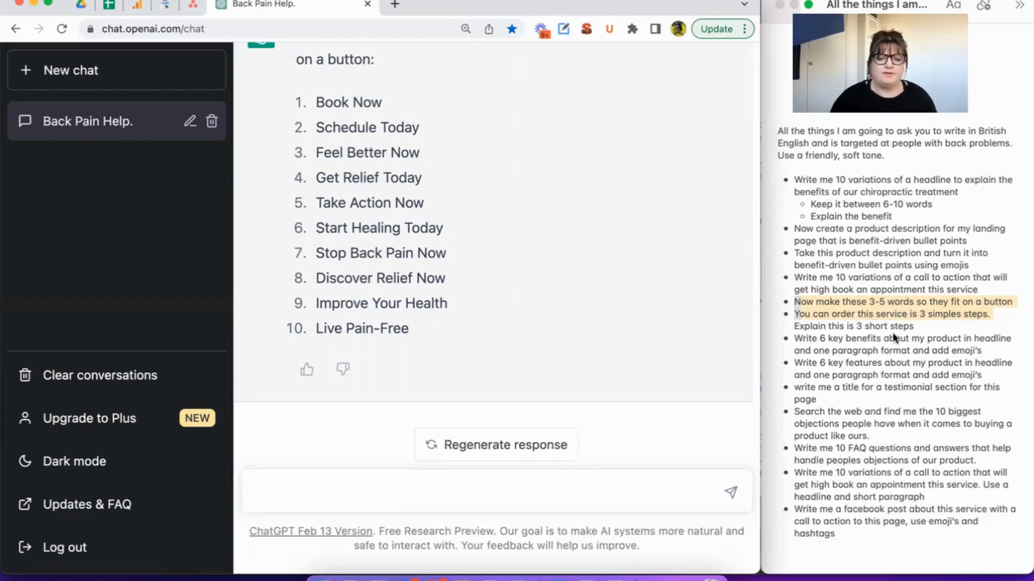
Paste the copied notes into the message and trim them to "You can order this service is 3 simples steps.".
type("* Now make these 3-5 words so they fit on a button * You can order this service is 3 simples steps.")
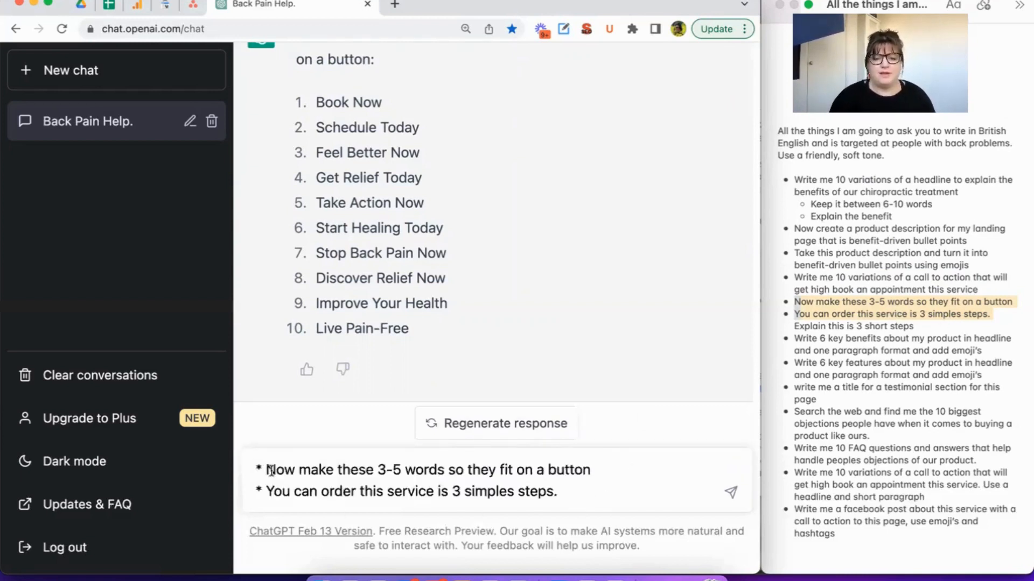
left_click_drag(613, 458, 253, 470)
key("BackSpace")
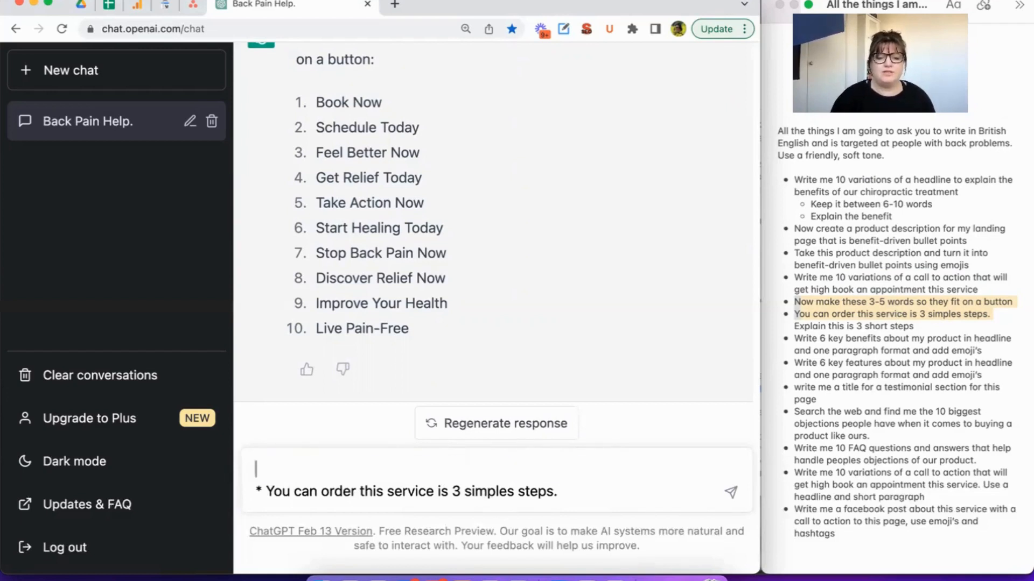
key("Delete")
key("Right")
key("BackSpace")
key("BackSpace")
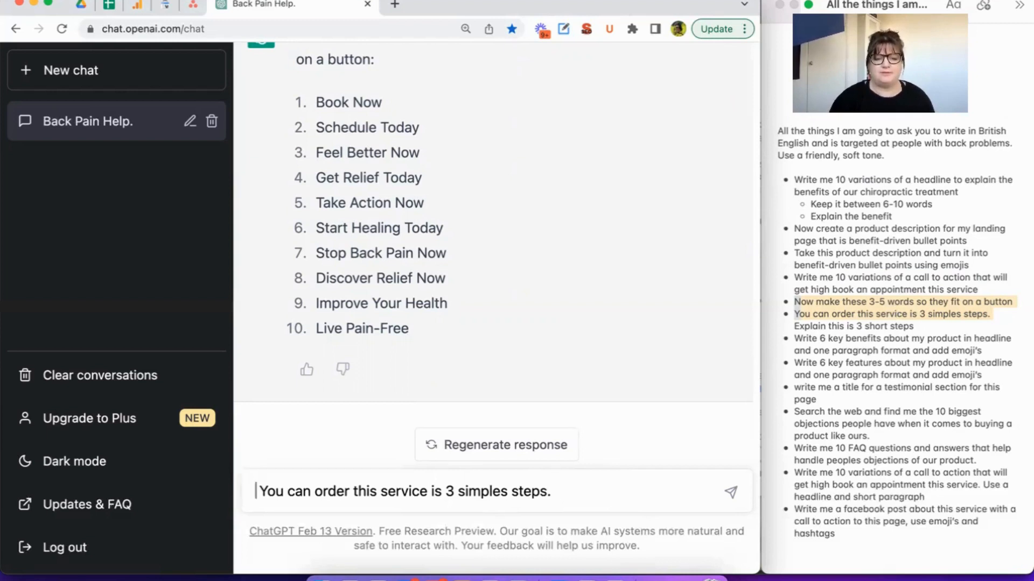
Append "Explain this is 3 short steps" from the notes to the message, send it and regenerate the response.
left_click(895, 315)
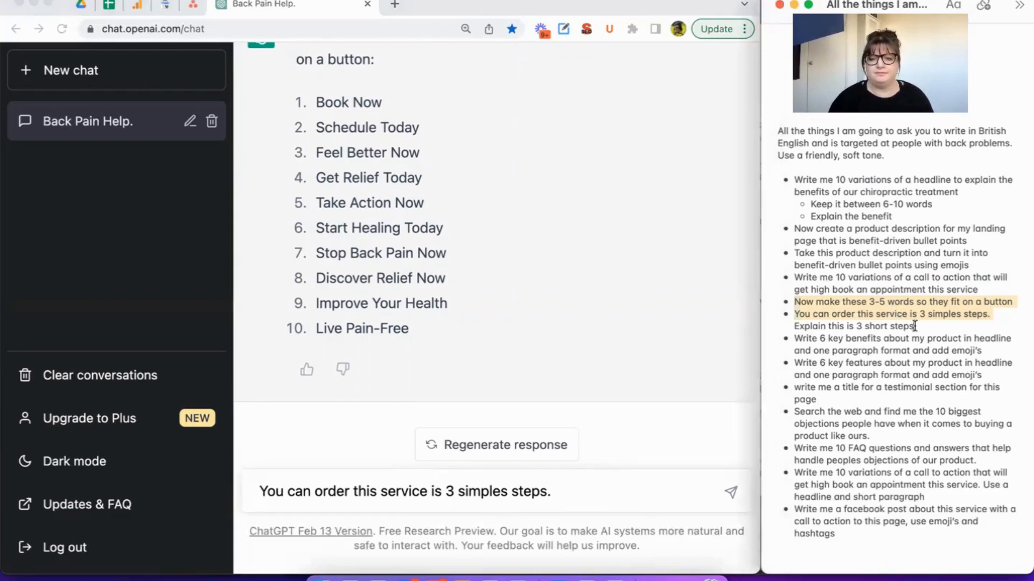
left_click_drag(914, 326, 786, 325)
key("super+c")
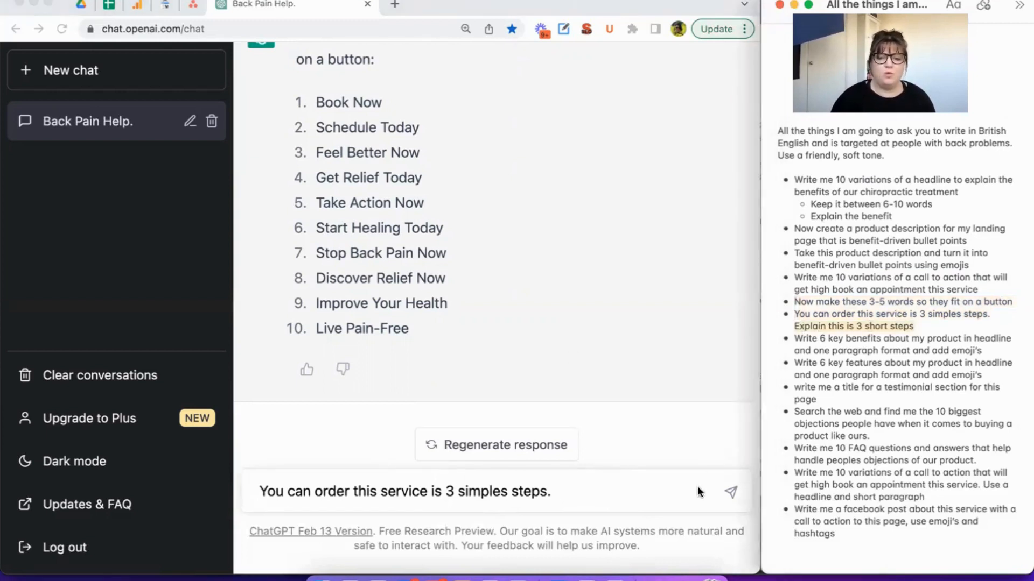
left_click(641, 483)
key("super+v")
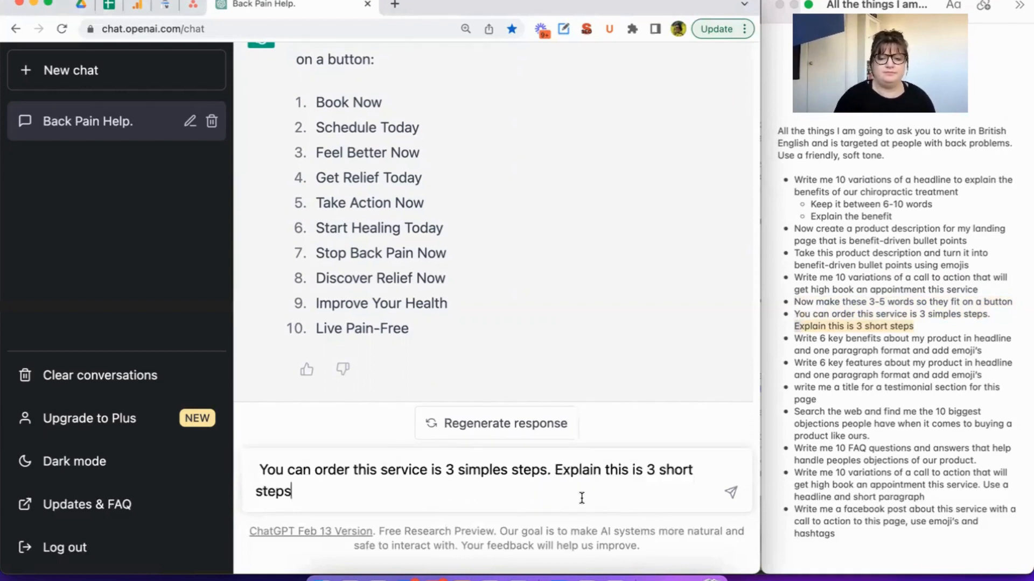
key("Return")
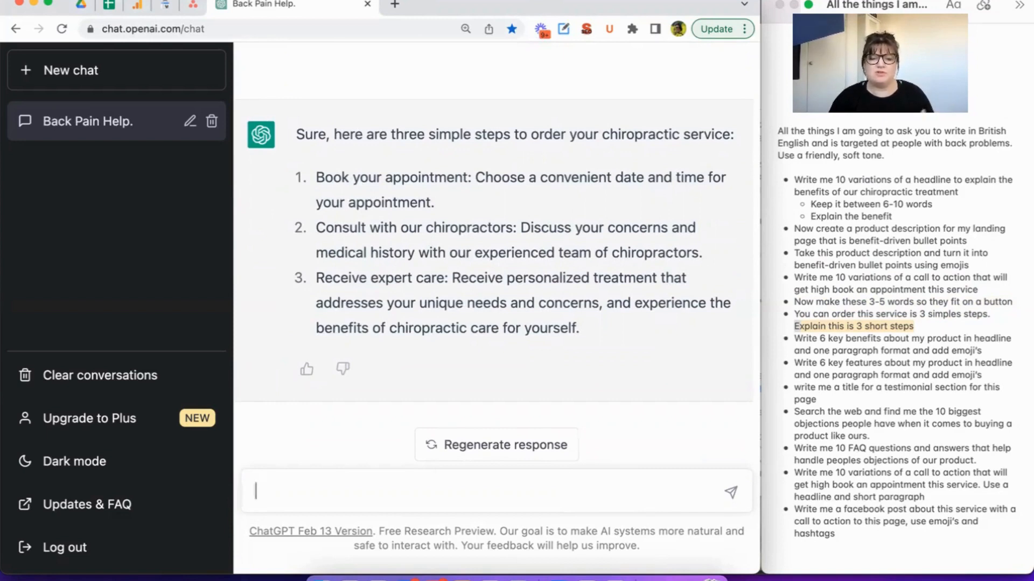
left_click(473, 457)
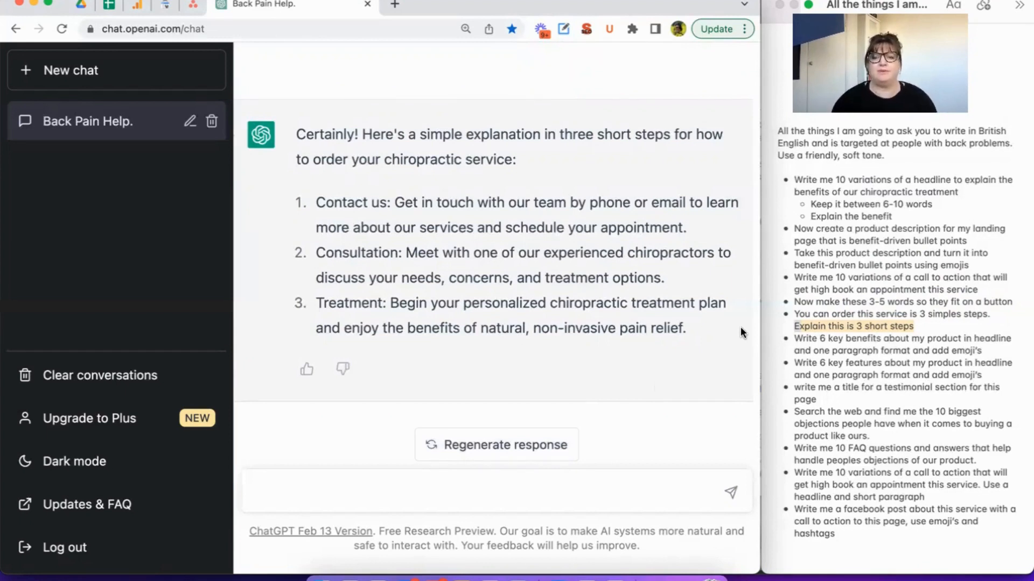
Copy and send "Write 6 key benefits about my product in headline and one paragraph format and add emoji's" from the notes.
left_click(997, 348)
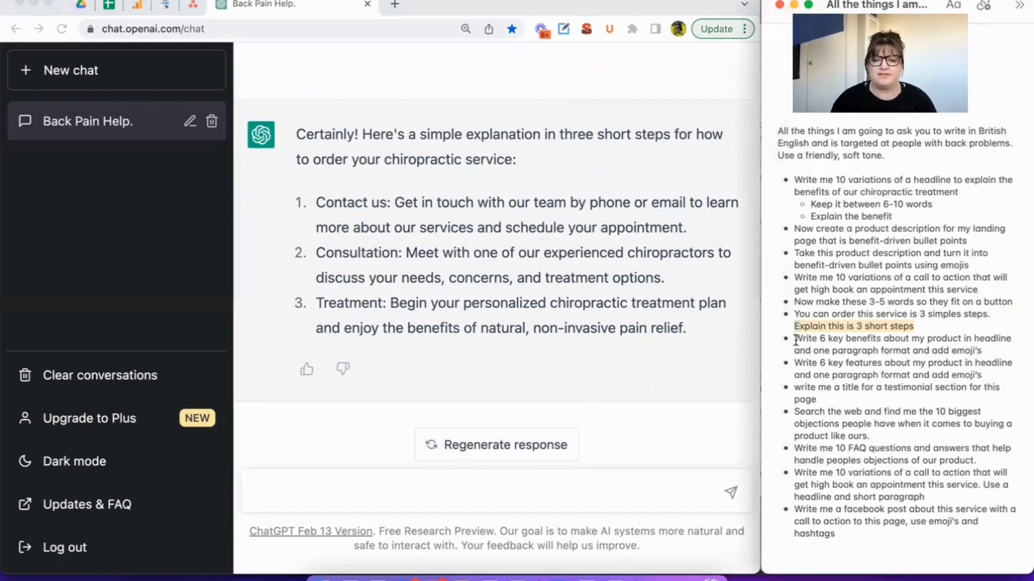
left_click_drag(796, 340, 1001, 352)
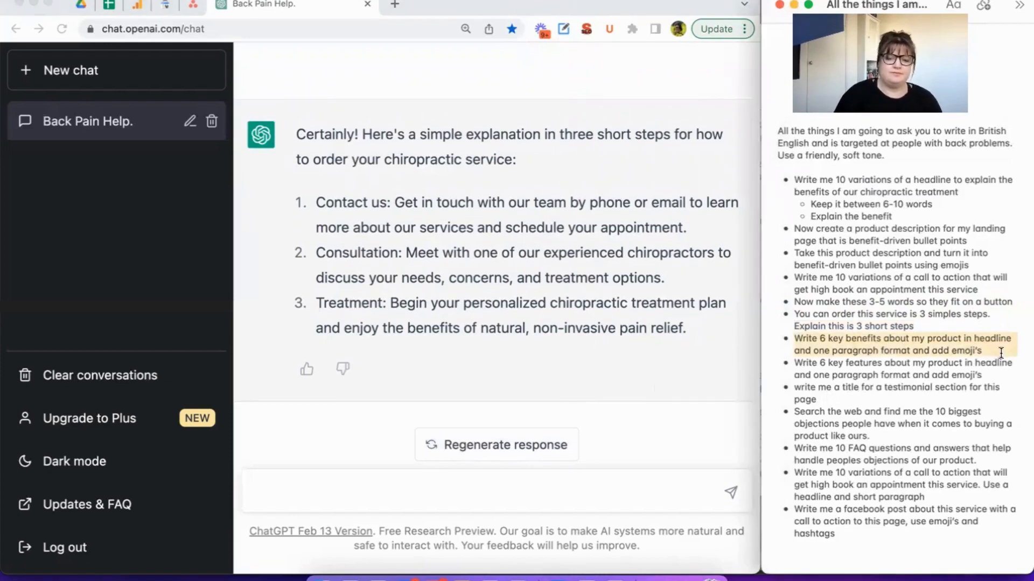
left_click(551, 483)
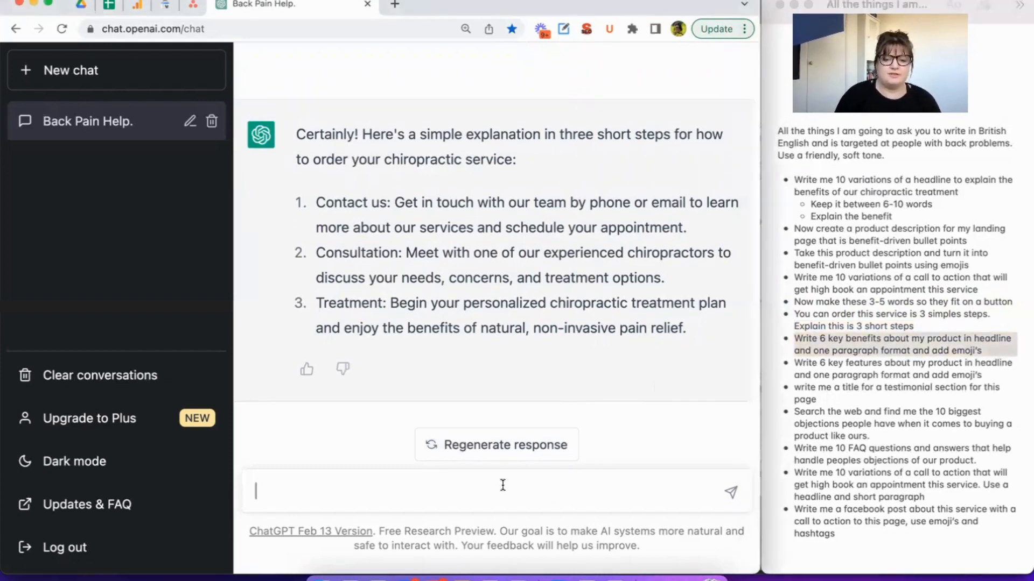
type("* Write 6 key benefits about my product in headline and one paragraph format and add emoji’s")
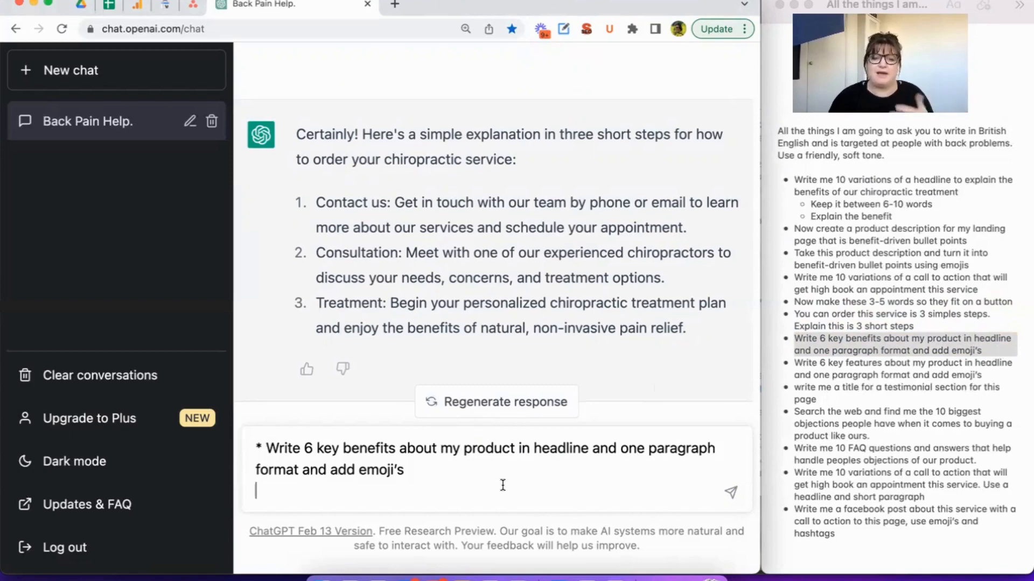
key("Return")
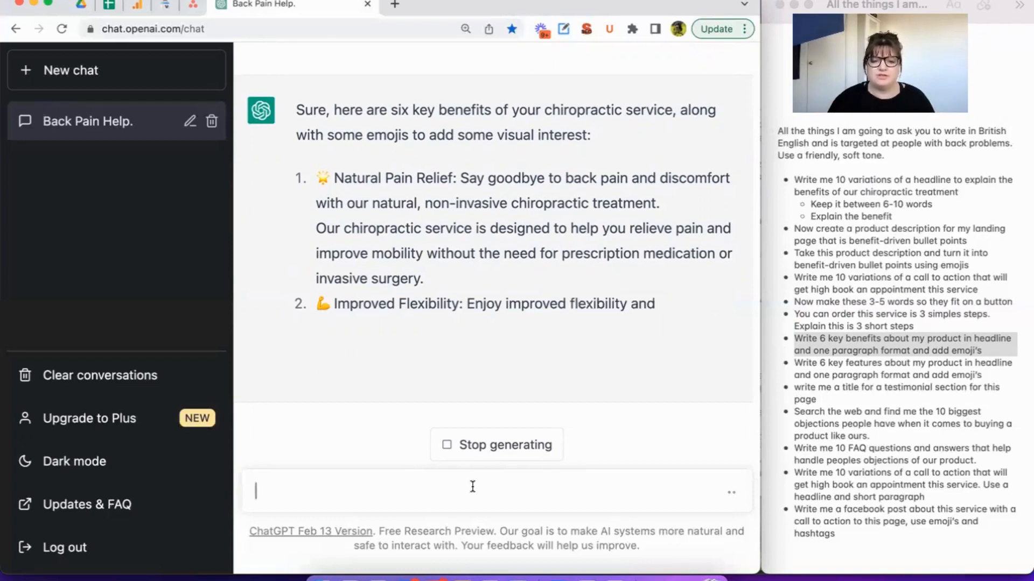
Stop generating the key benefits response and send "make these shorter".
left_click(525, 447)
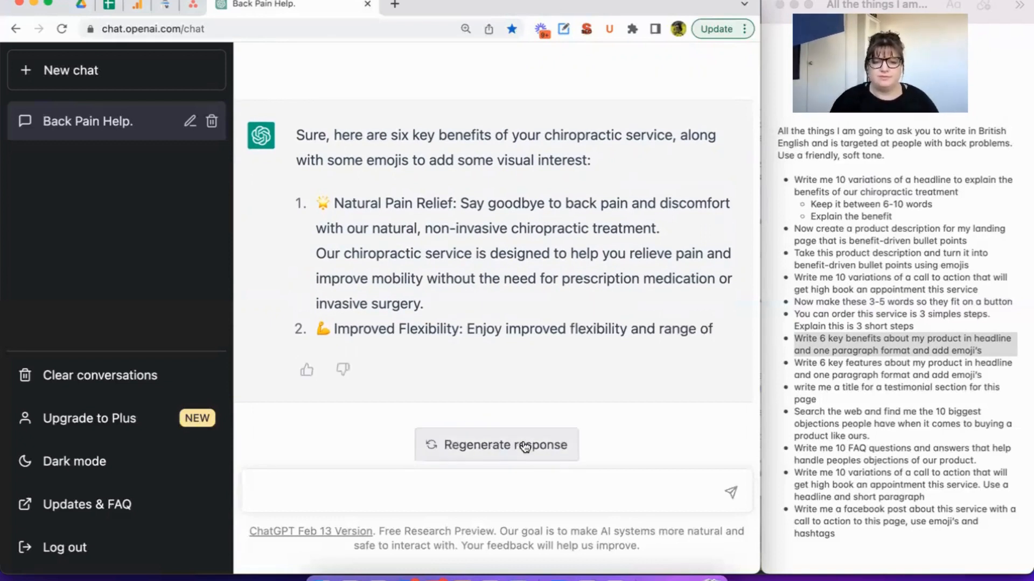
type("make ")
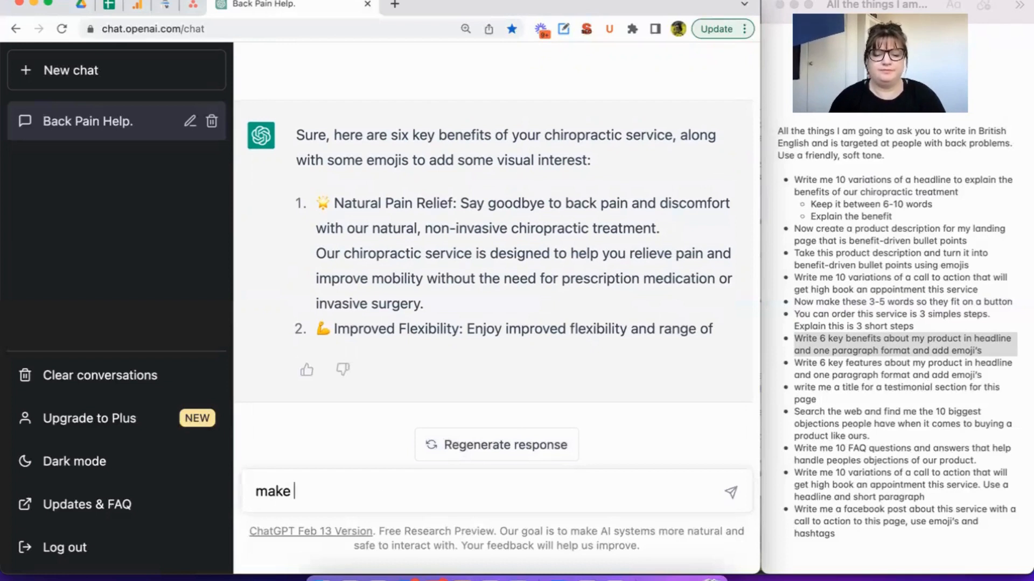
type("these shorter")
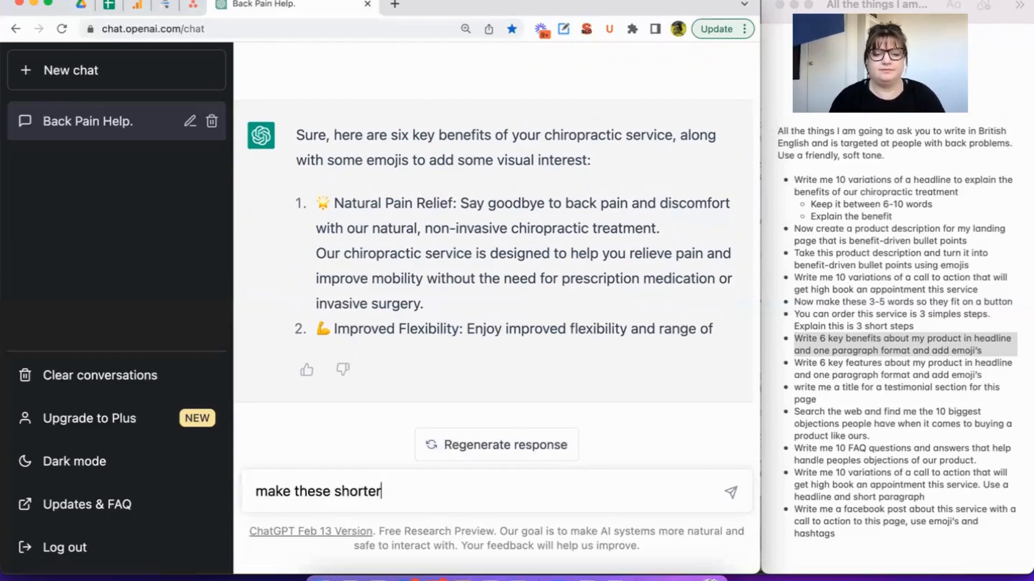
key("Return")
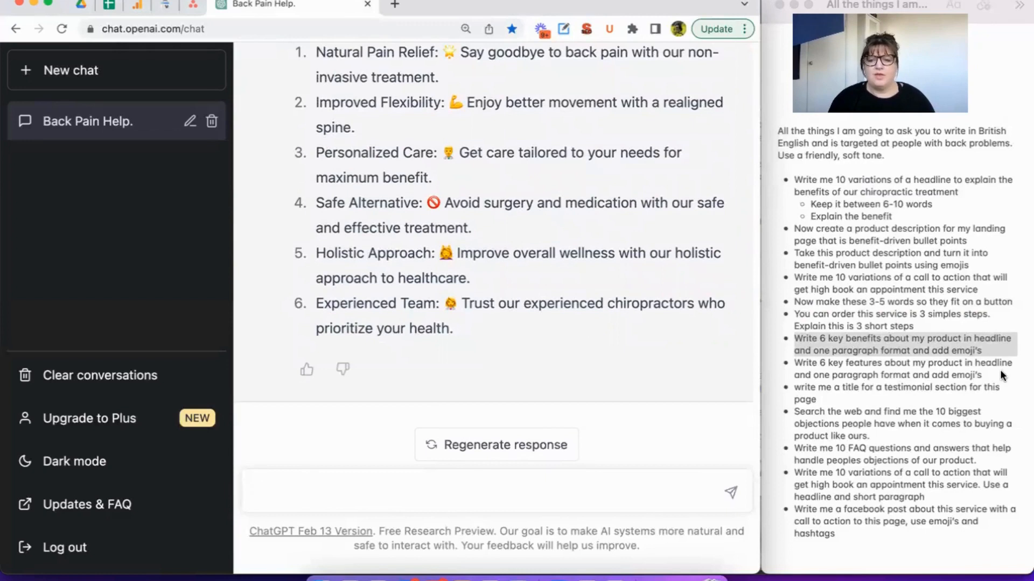
Copy and send "Write 6 key features about my product in headline and one paragraph format and add emoji's" from the notes.
left_click(827, 369)
left_click_drag(795, 363, 995, 375)
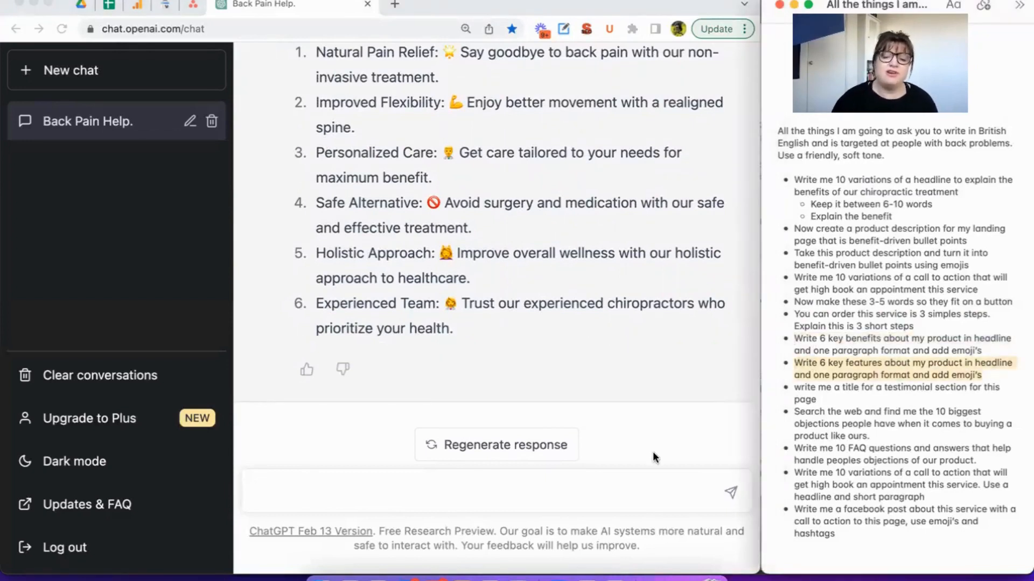
left_click(601, 487)
type("* Write 6 key features about my product in headline and one paragraph format and add emoji’s")
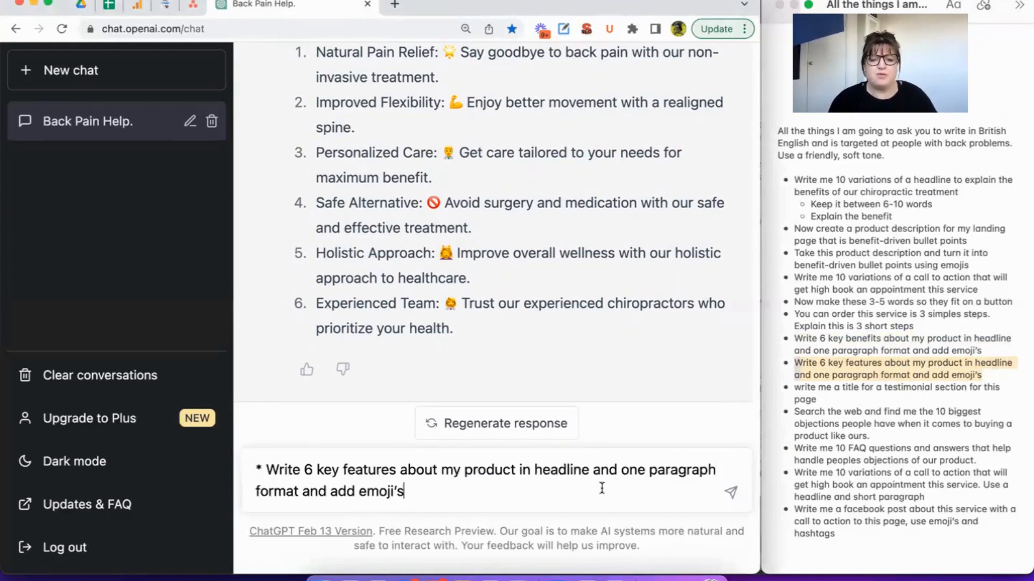
key("Return")
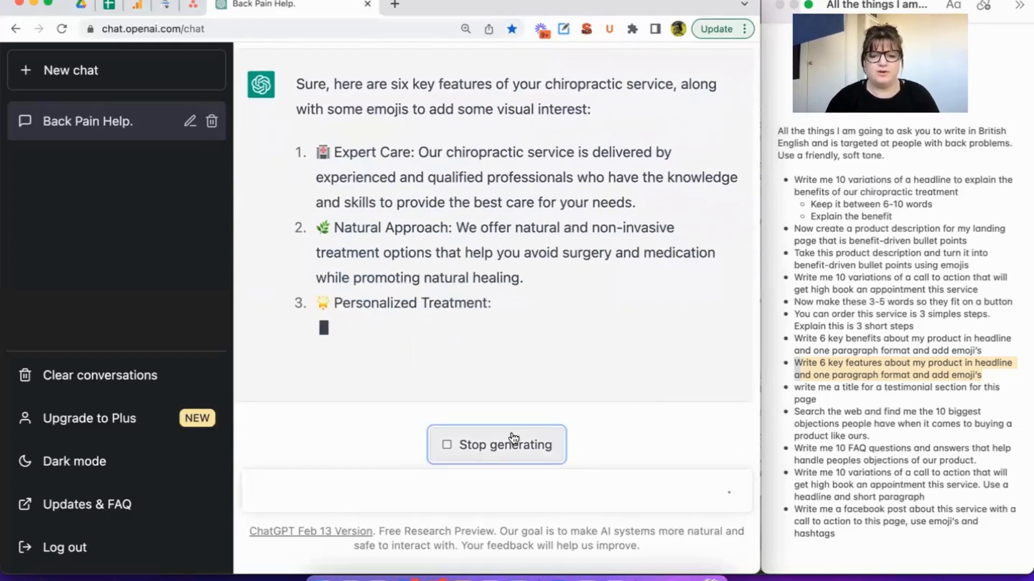
Stop generating the key features response, send "make these shorter" and look over the result.
left_click(511, 443)
type("make ")
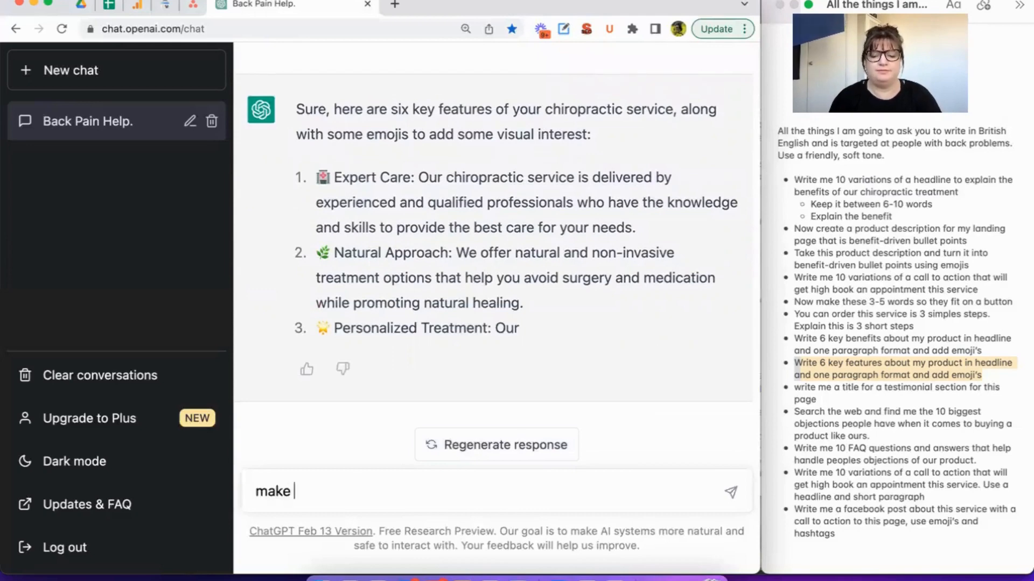
type("these shorter")
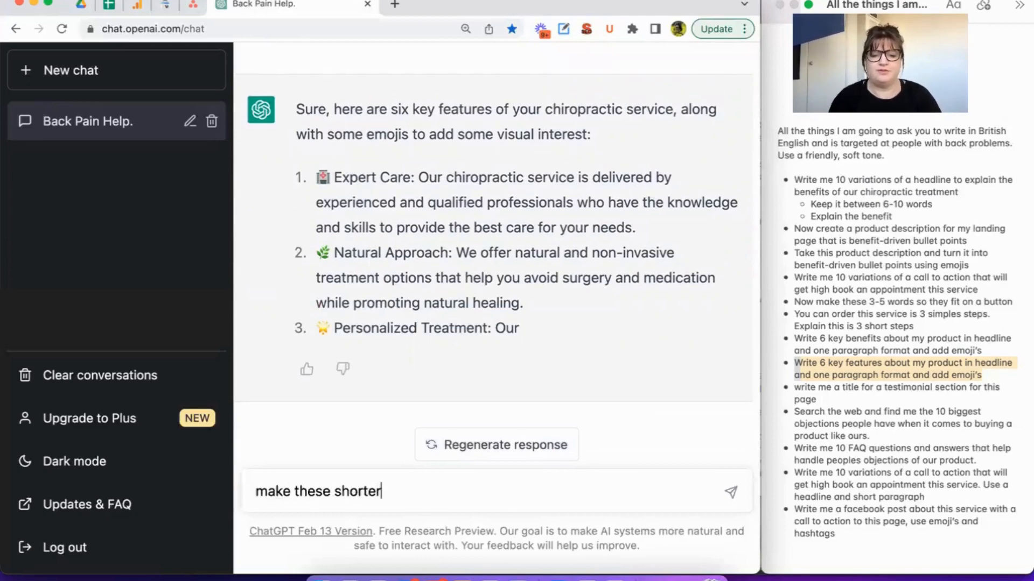
key("Return")
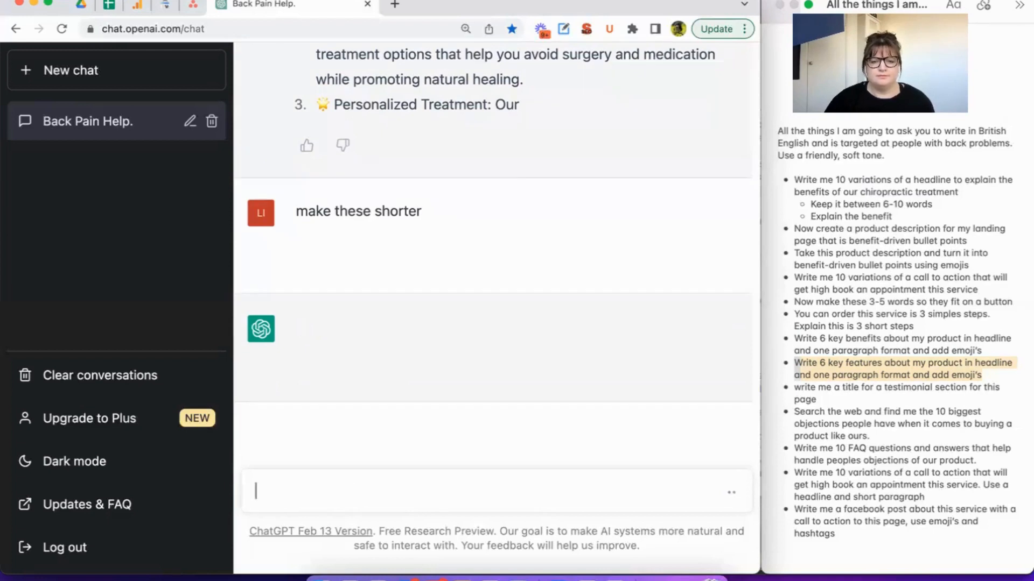
scroll(467, 232, "up", 2)
scroll(467, 227, "up", 6)
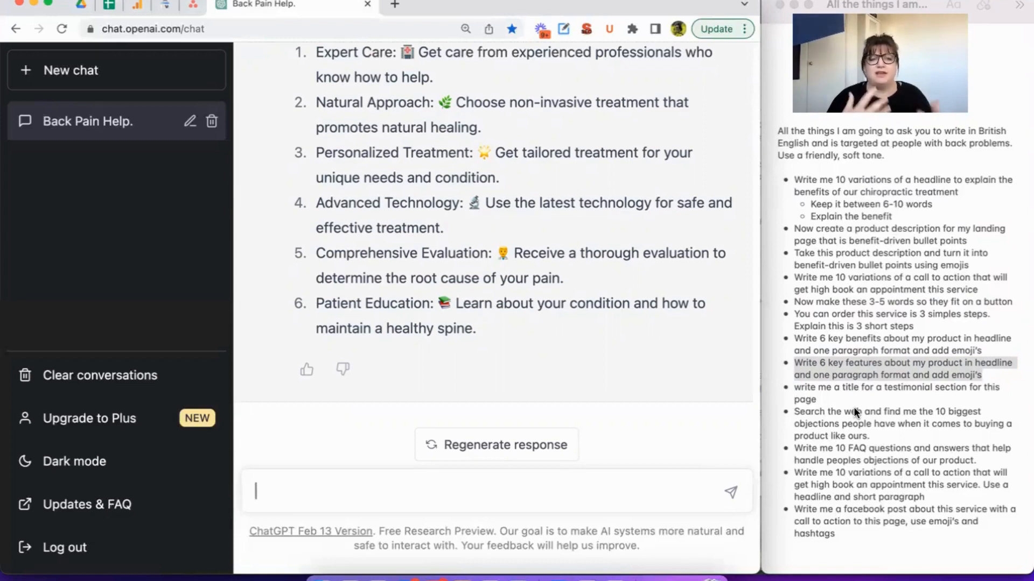
Send "write me a title for a testimonial section for this page" from the notes without its bullet mark, and view the suggestions.
left_click(828, 405)
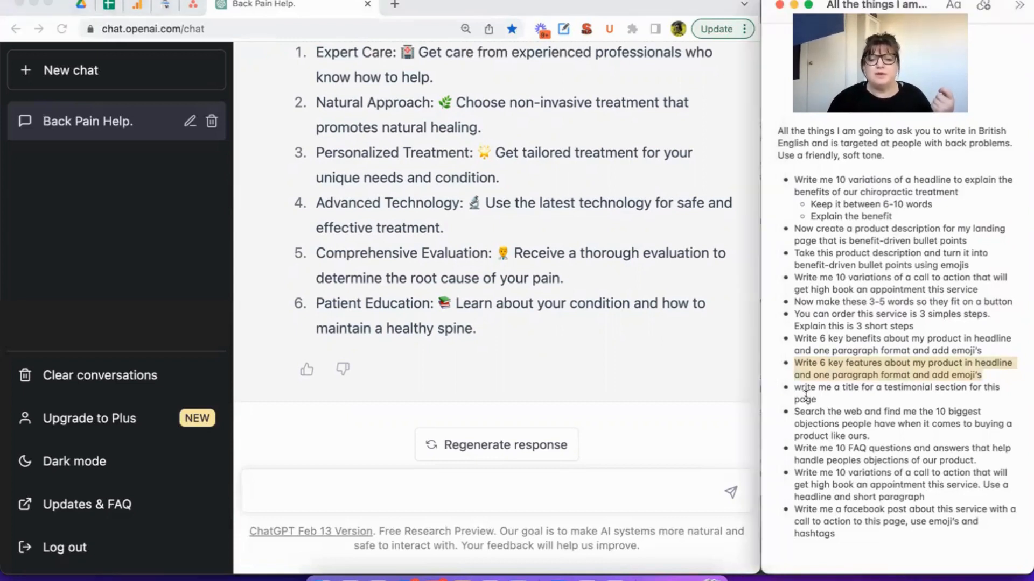
left_click_drag(795, 390, 816, 399)
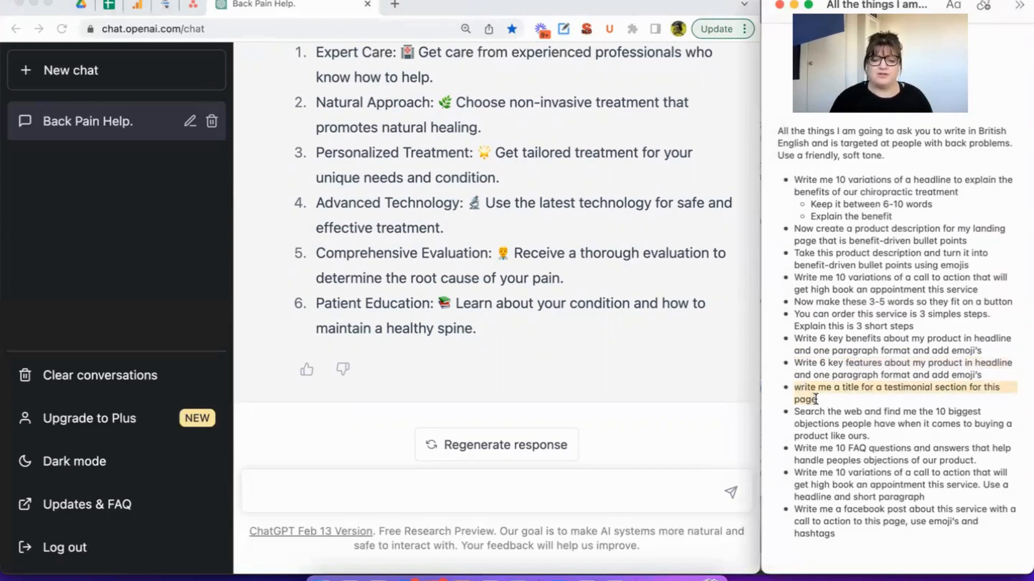
left_click(457, 487)
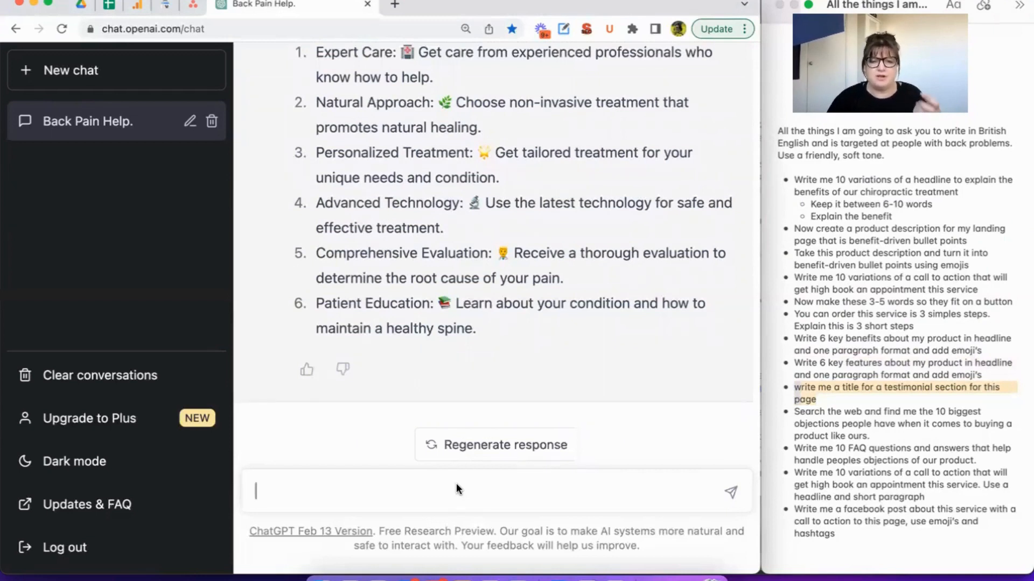
type("* write me a title for a testimonial section for this page")
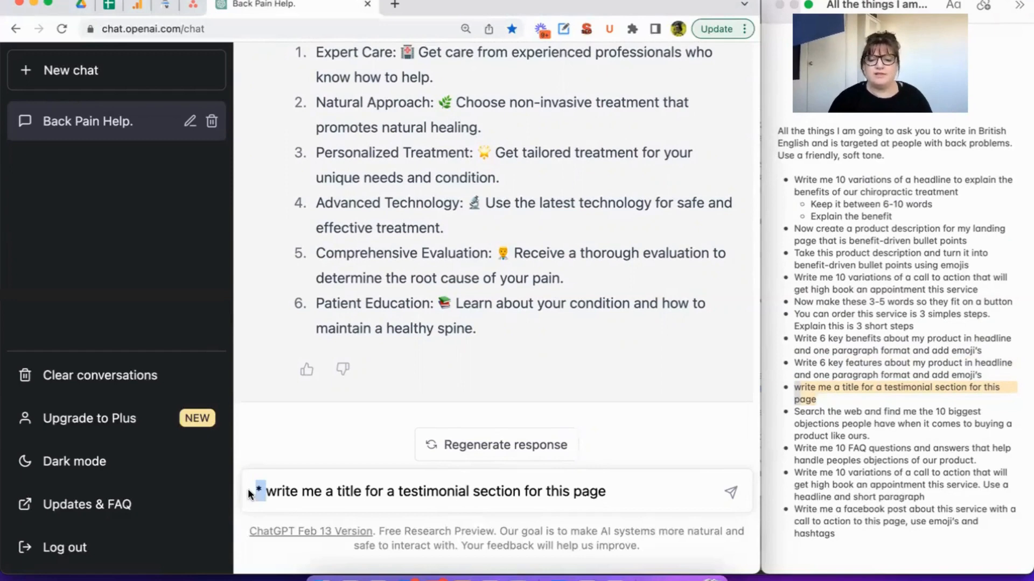
key("BackSpace")
key("Return")
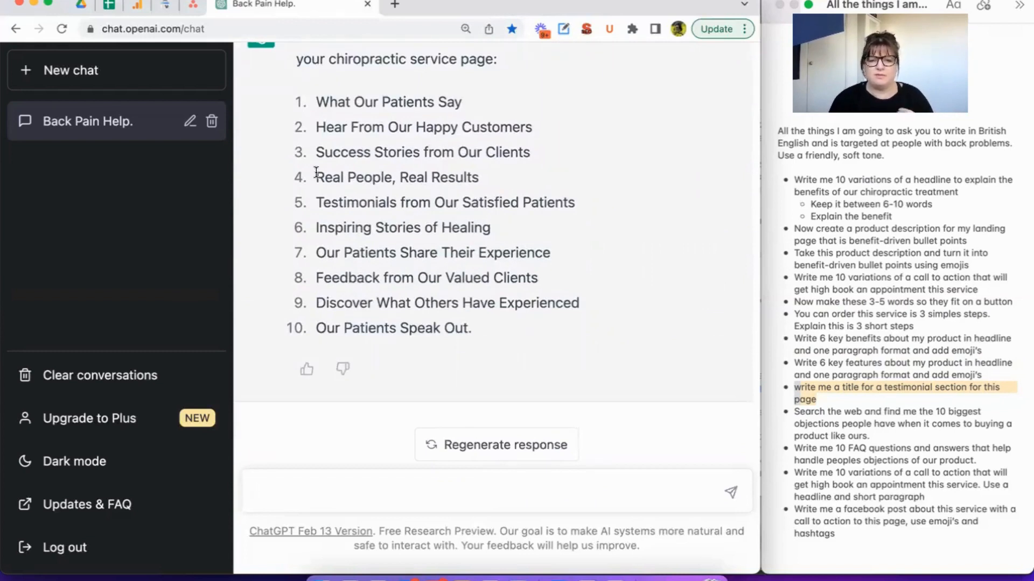
scroll(317, 177, "up", 1)
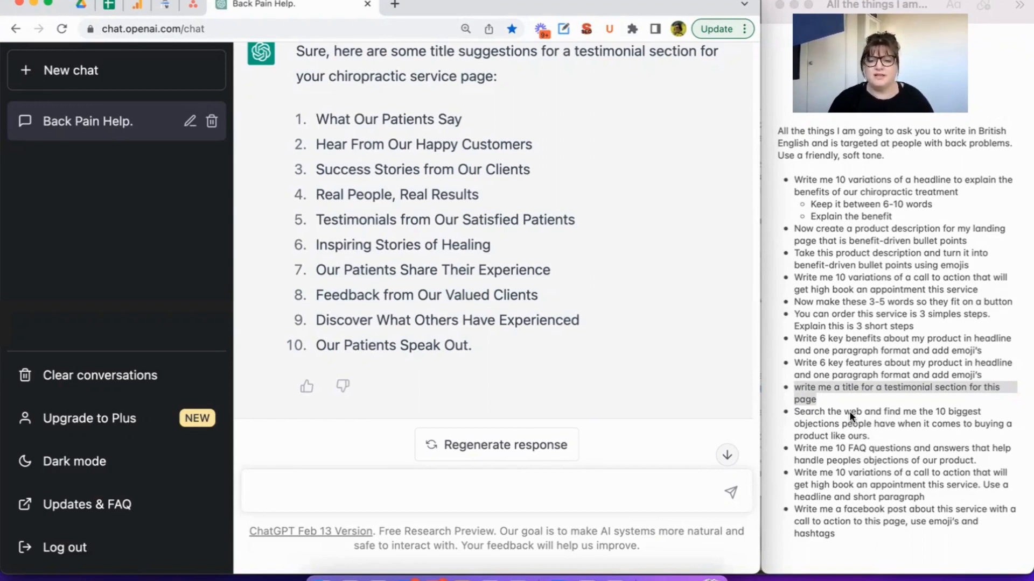
Copy the notes' prompt about the biggest buying objections into the message, removing its bullet mark and the words "Search the web and".
left_click(850, 437)
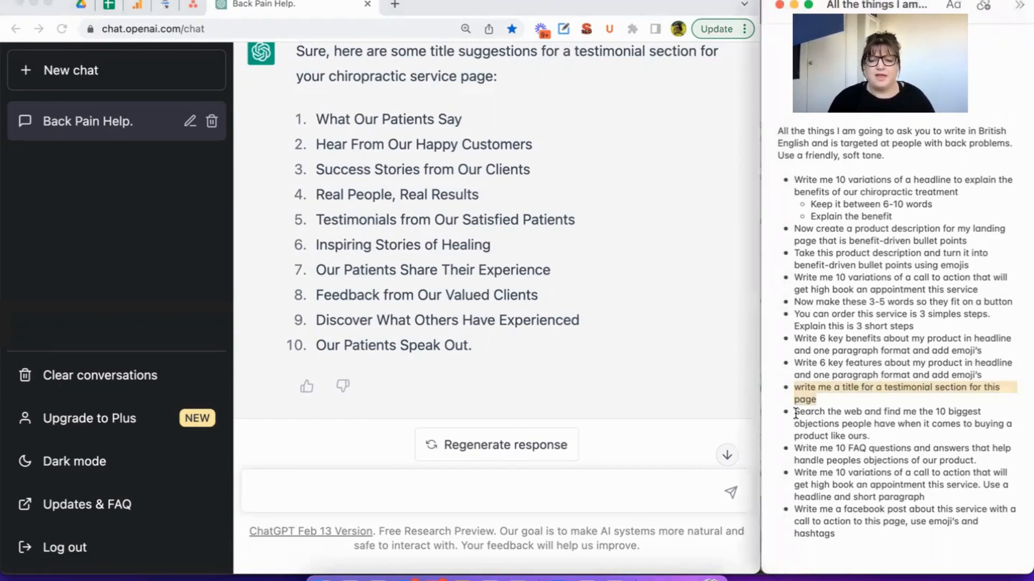
left_click_drag(795, 413, 870, 435)
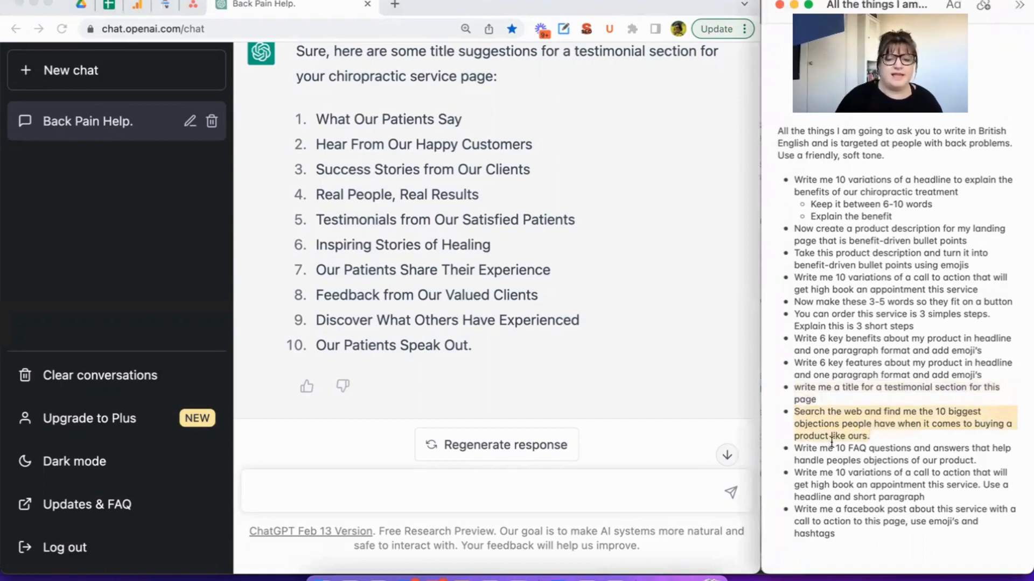
left_click(568, 481)
type("* Search the web and find me the 10 biggest objections people have when it comes to buying a product like ours.")
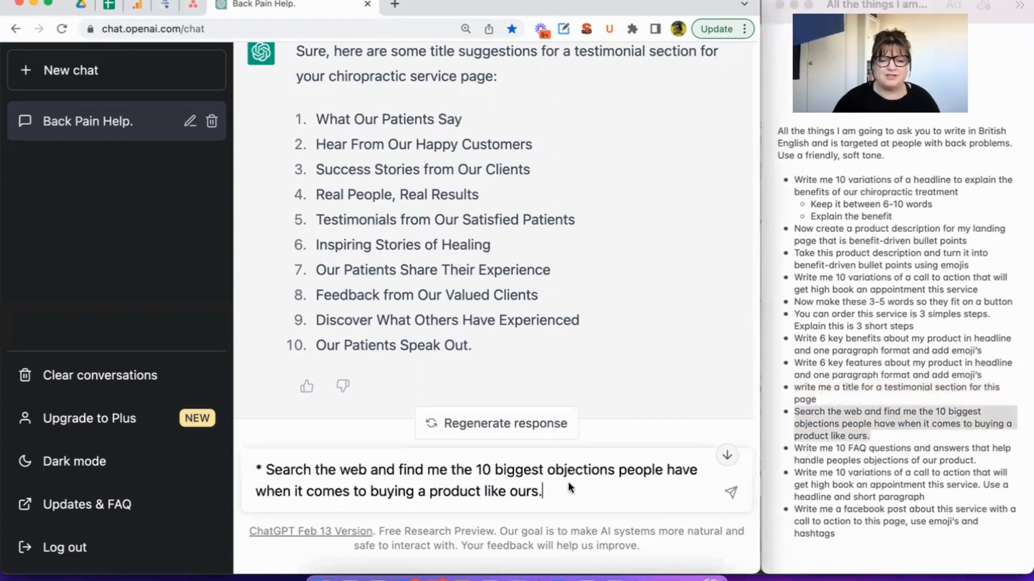
left_click(396, 471)
left_click_drag(389, 471, 261, 471)
key("BackSpace")
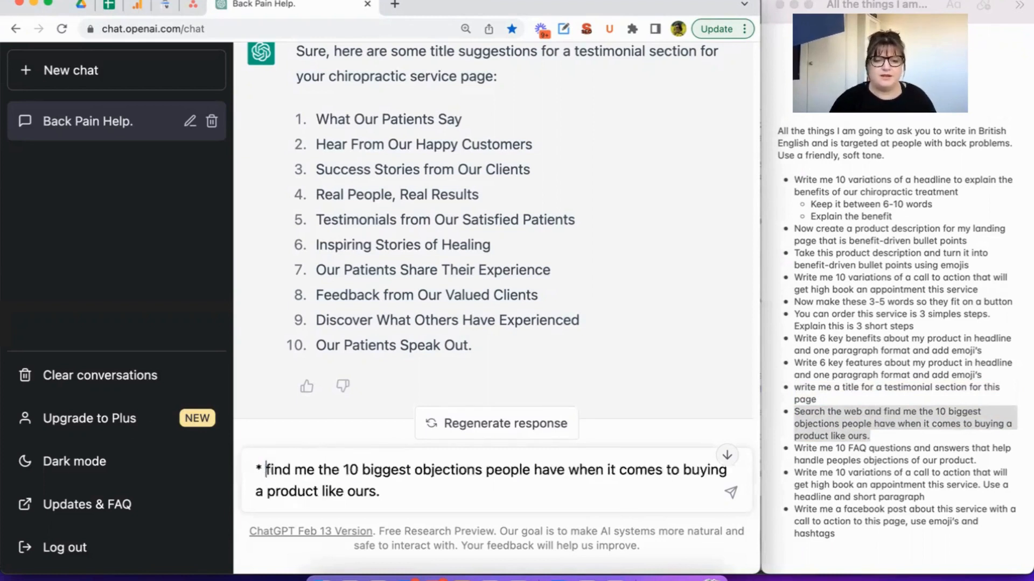
key("BackSpace")
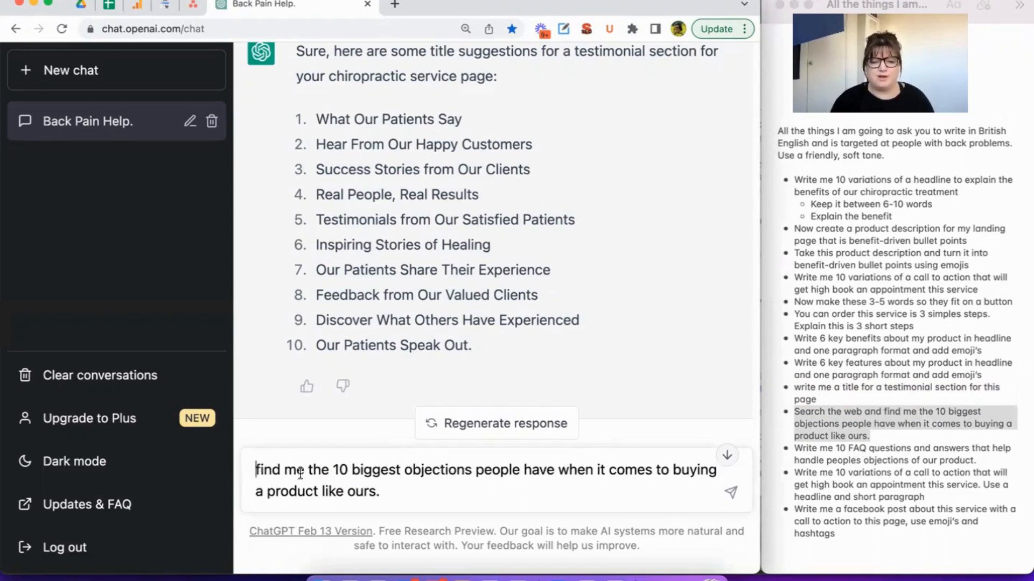
Change the number of objections requested in the prompt to 5 and send it.
left_click(349, 469)
key("BackSpace")
key("BackSpace")
type("5")
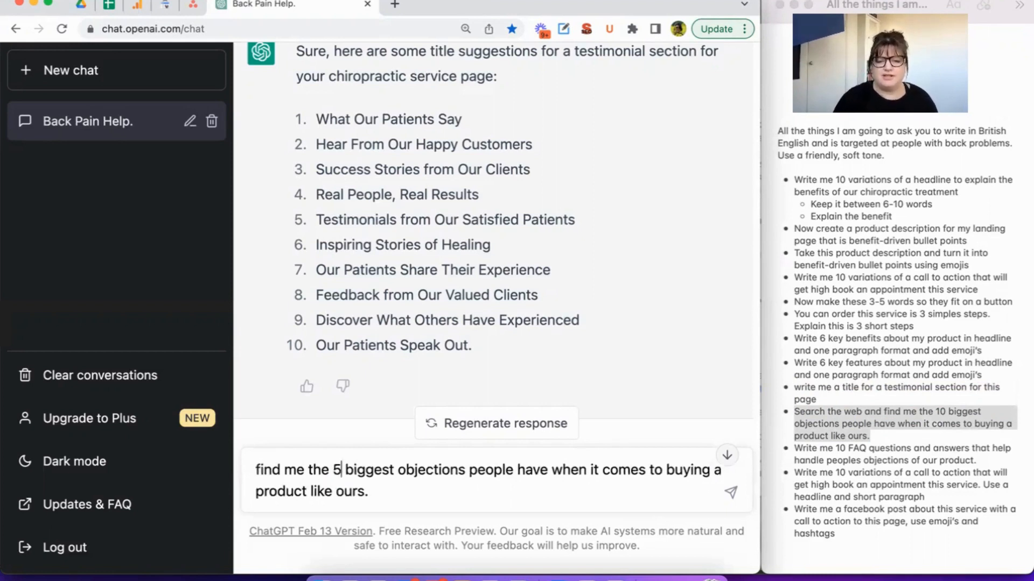
key("Return")
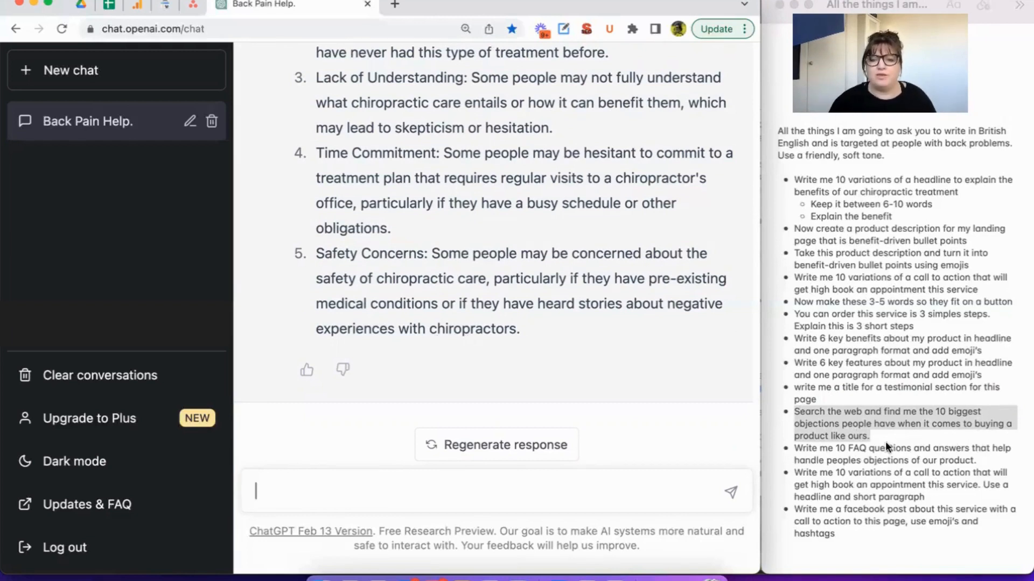
Copy the notes' prompt for FAQ questions and answers that handle people's objections, set the number of questions to 5 and send it.
left_click(982, 462)
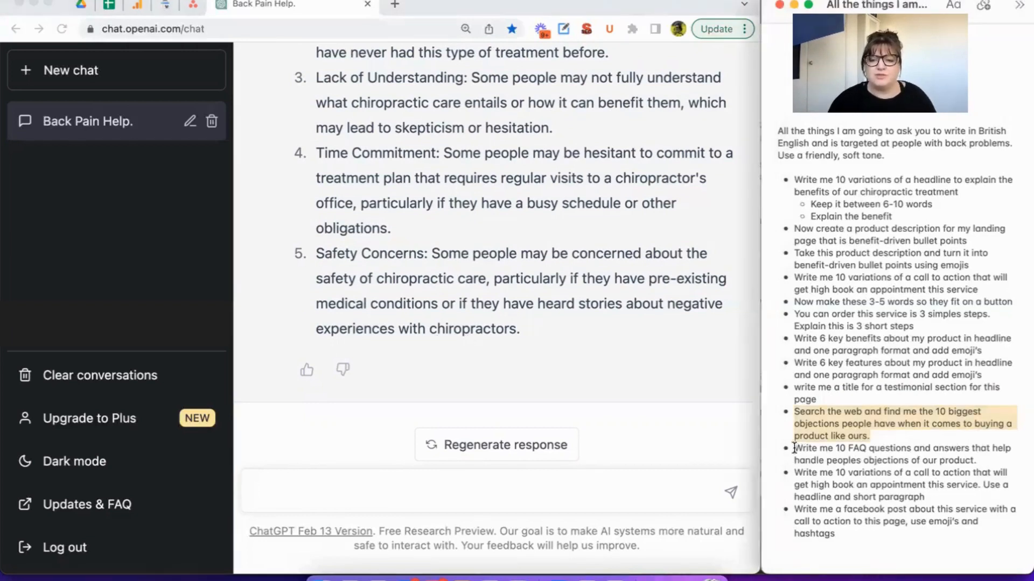
left_click_drag(794, 448, 978, 462)
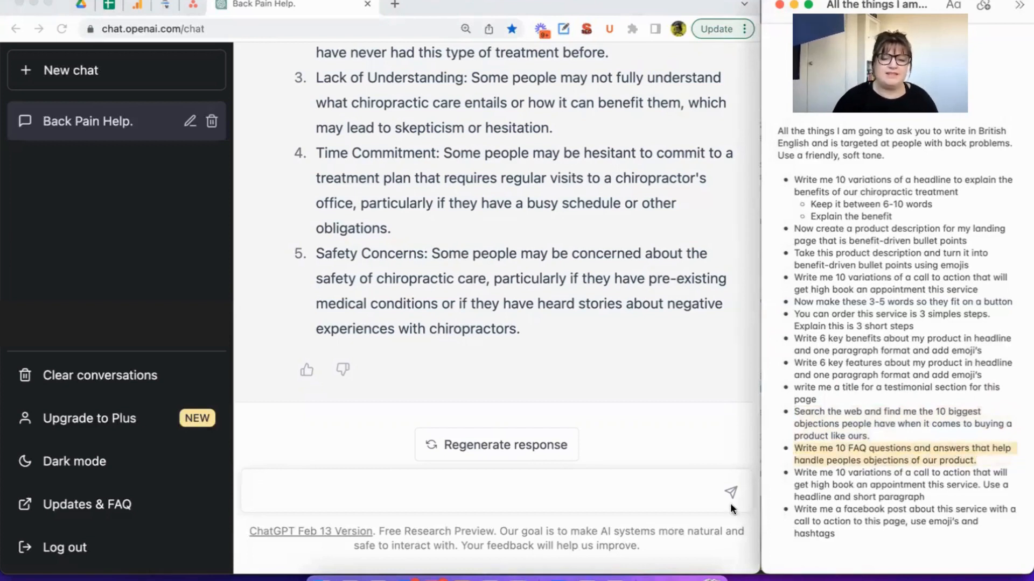
left_click(620, 481)
type("* Write me 10 FAQ questions and answers that help handle peoples objections of our product.")
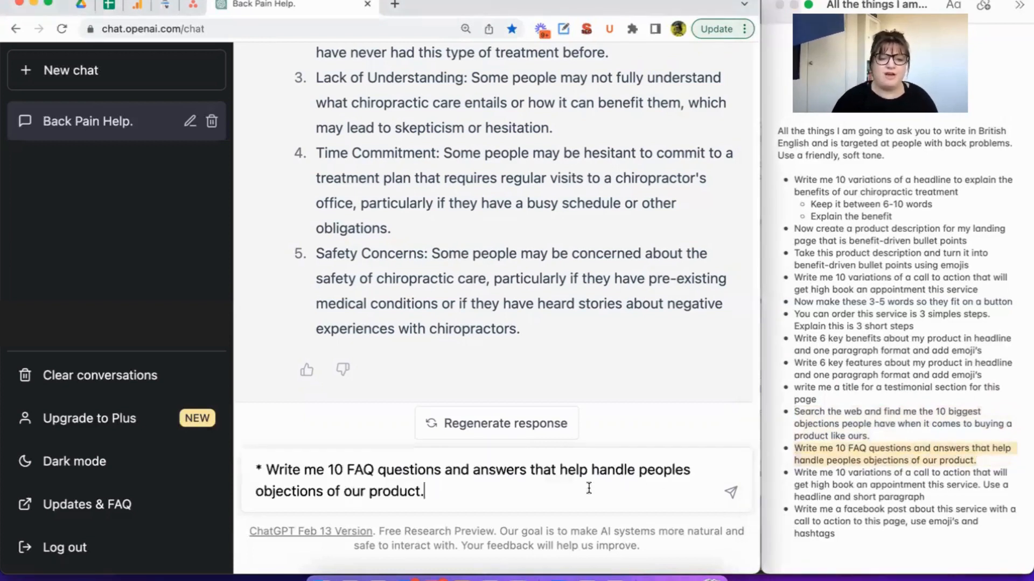
left_click(344, 465)
key("BackSpace")
key("BackSpace")
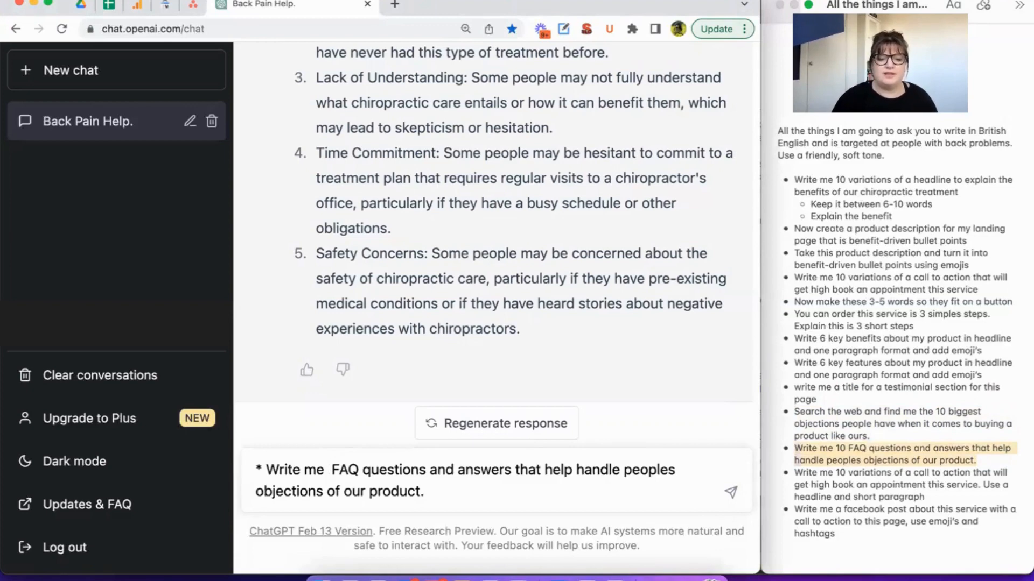
type("5")
key("Return")
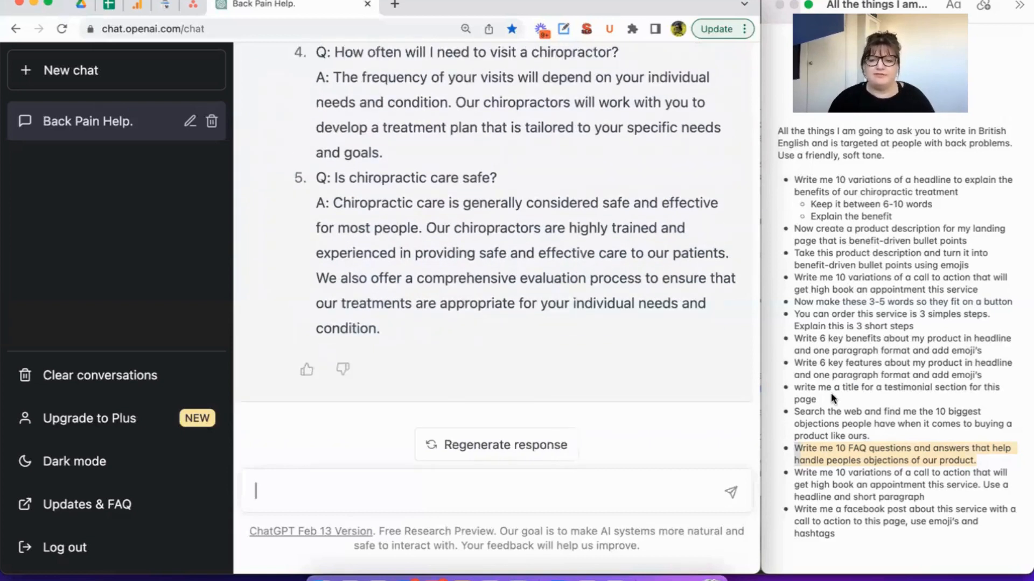
Copy and send the notes' prompt for 10 call to action variations using a headline and short paragraph, without its bullet mark.
left_click(939, 490)
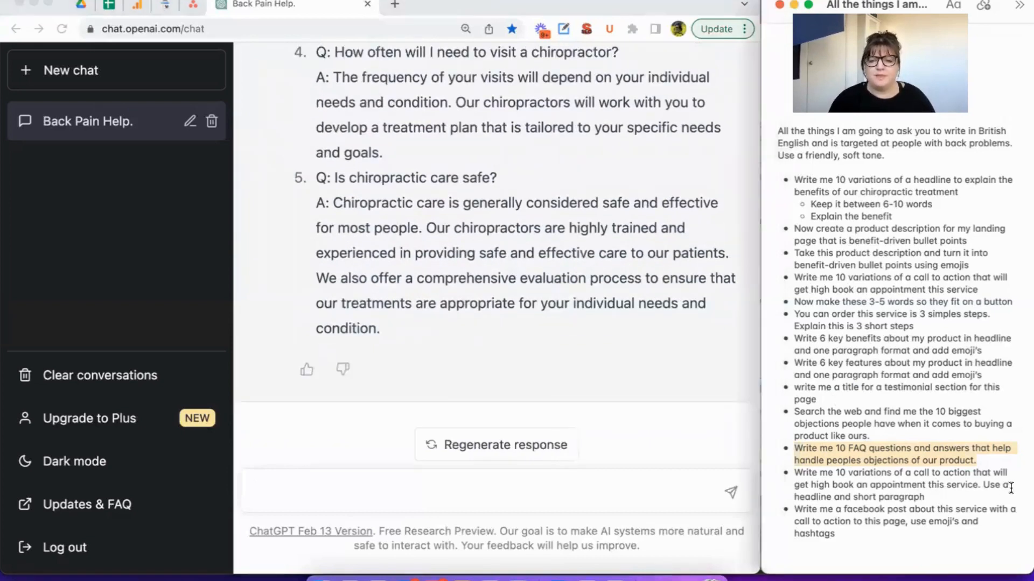
left_click_drag(951, 498, 796, 474)
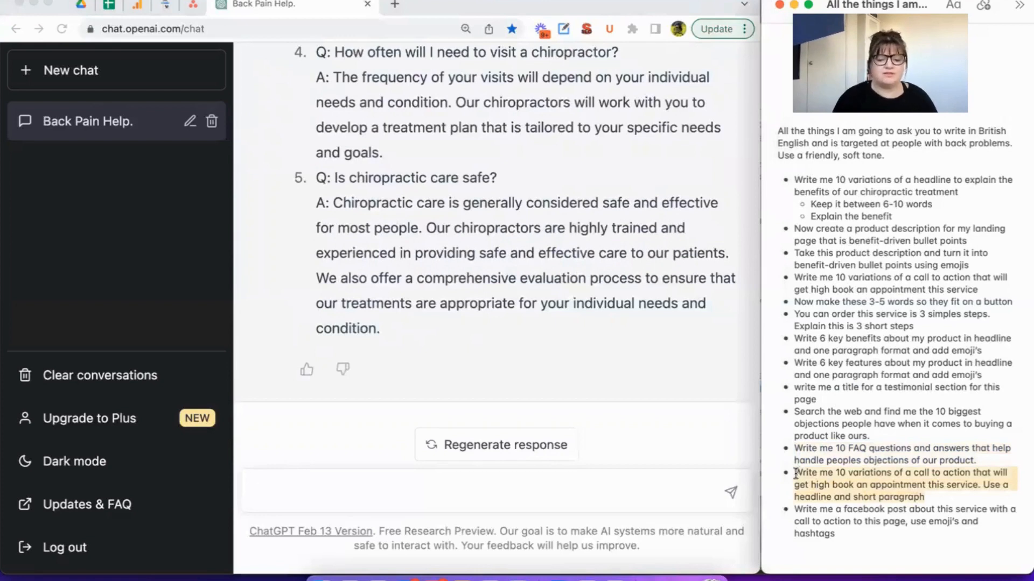
left_click(535, 490)
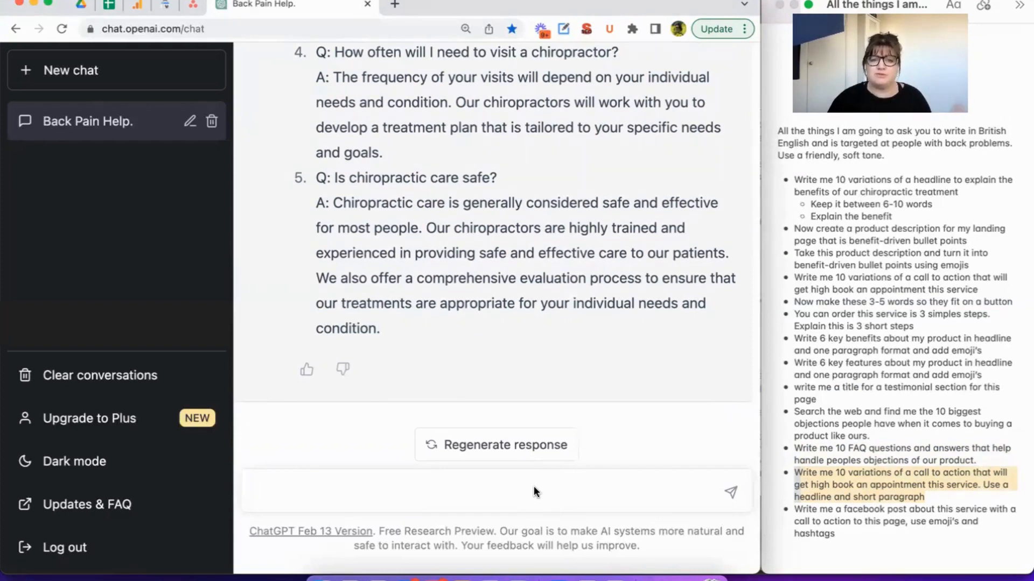
left_click(534, 488)
type("* Write me 10 variations of a call to action that will get high book an appointment this service. Use a headline and short paragraph")
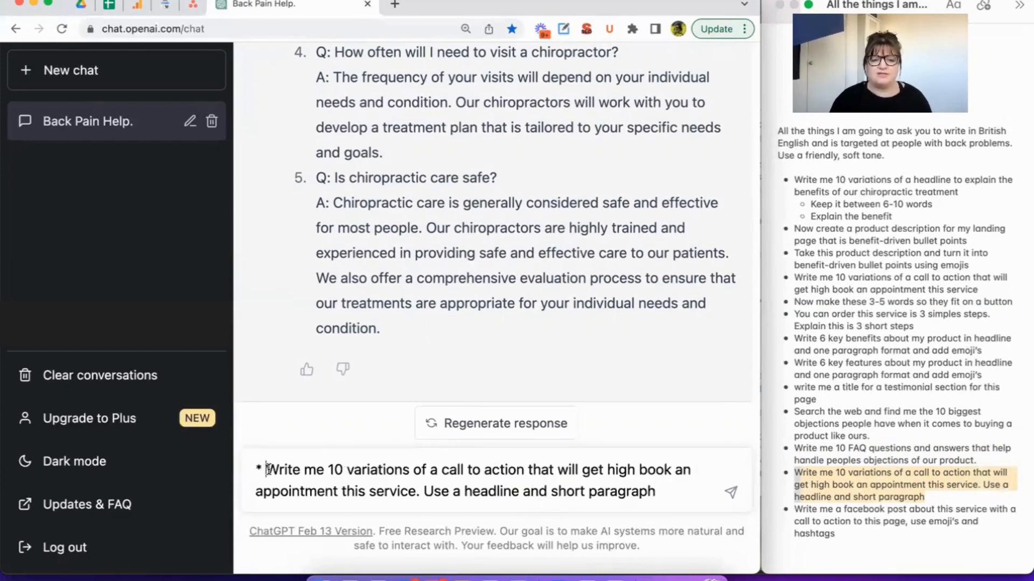
key("BackSpace")
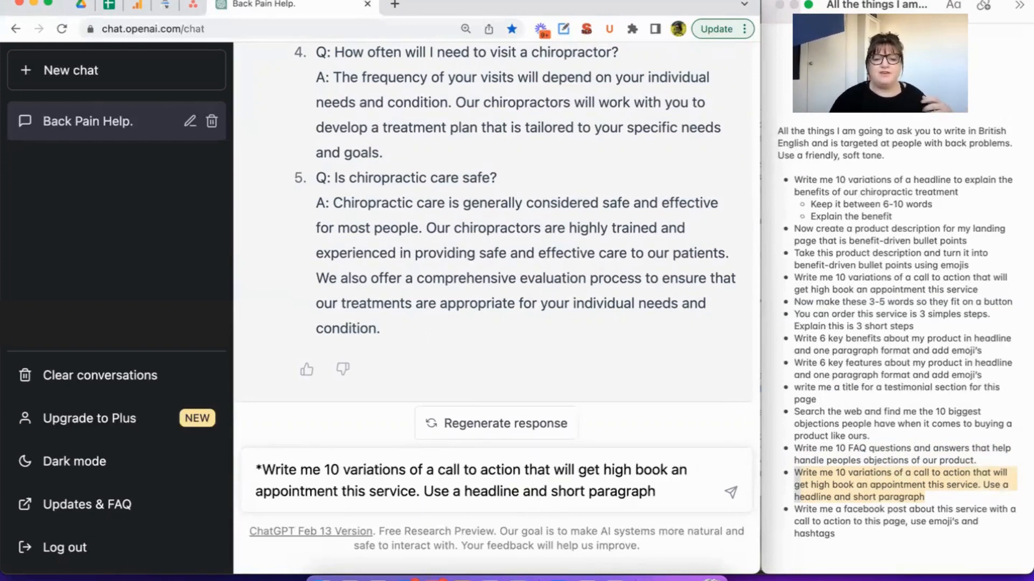
key("BackSpace")
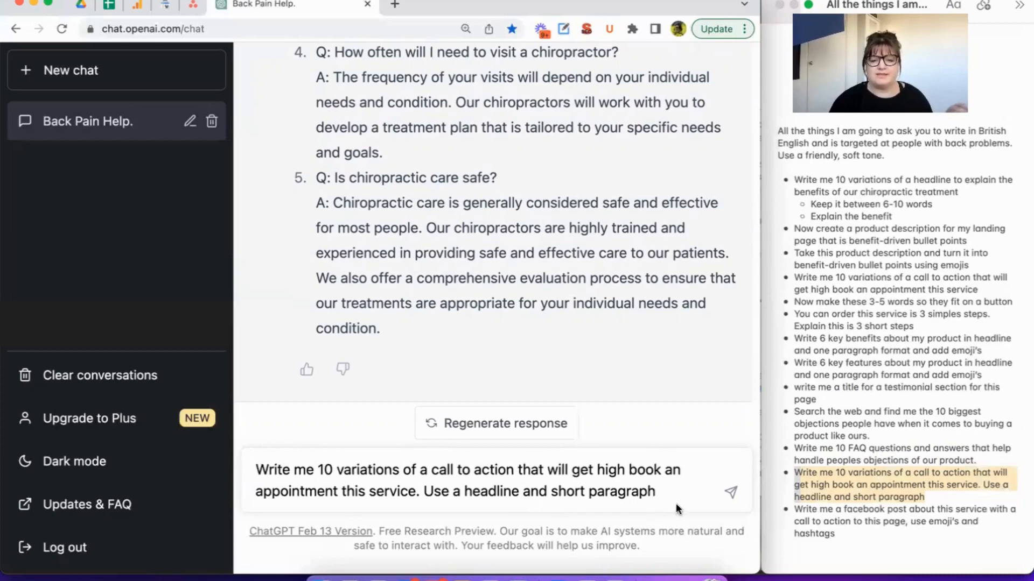
key("Return")
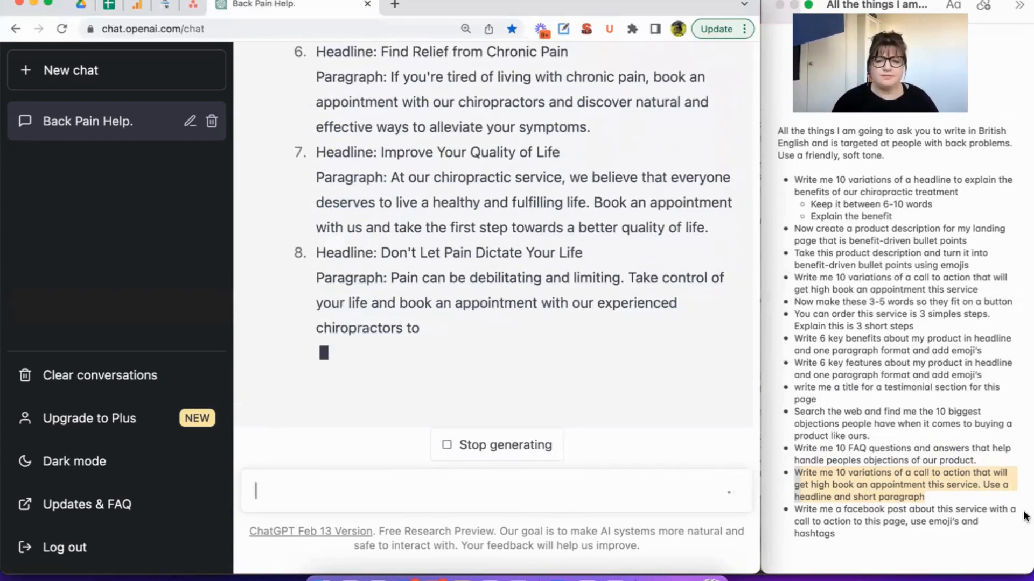
Send "Write me a facebook post about this service with a call to action to this page, use emoji's and hashtags" without its bullet mark.
left_click(853, 534)
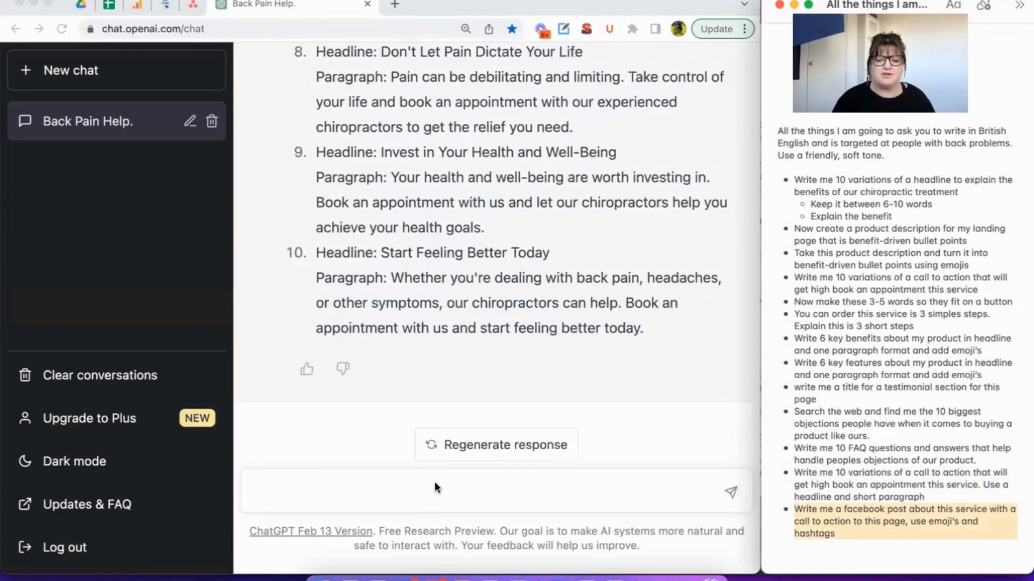
left_click(434, 482)
type("* Write me a facebook post about this service with a call to action to this page, use emoji’s and hashtags")
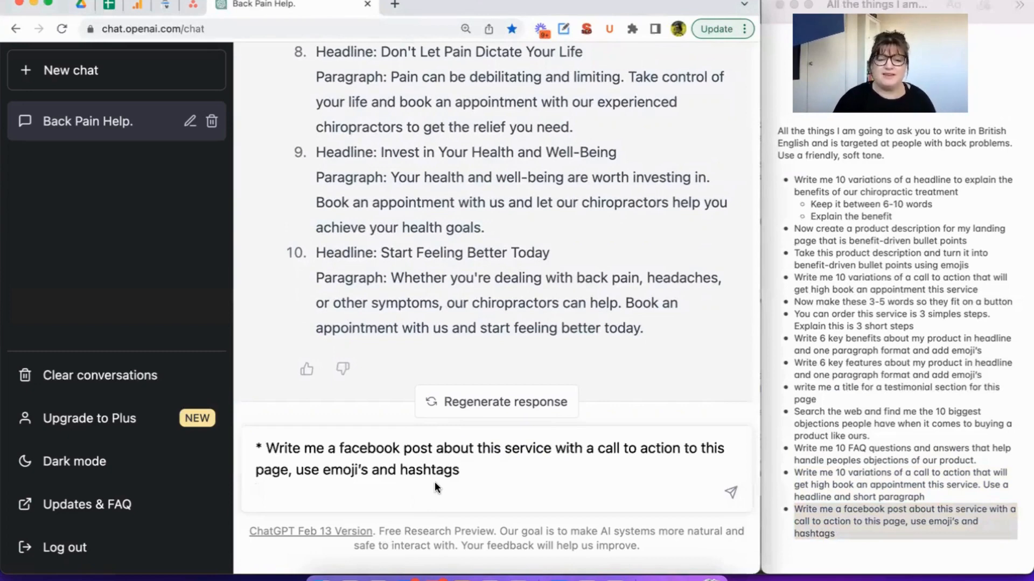
key("BackSpace")
key("BackSpace")
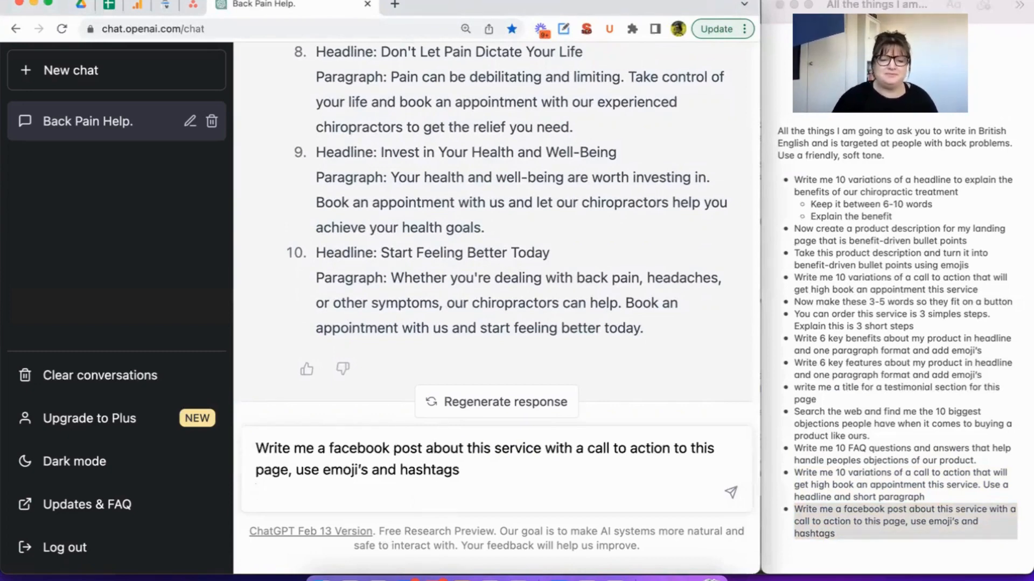
left_click(486, 467)
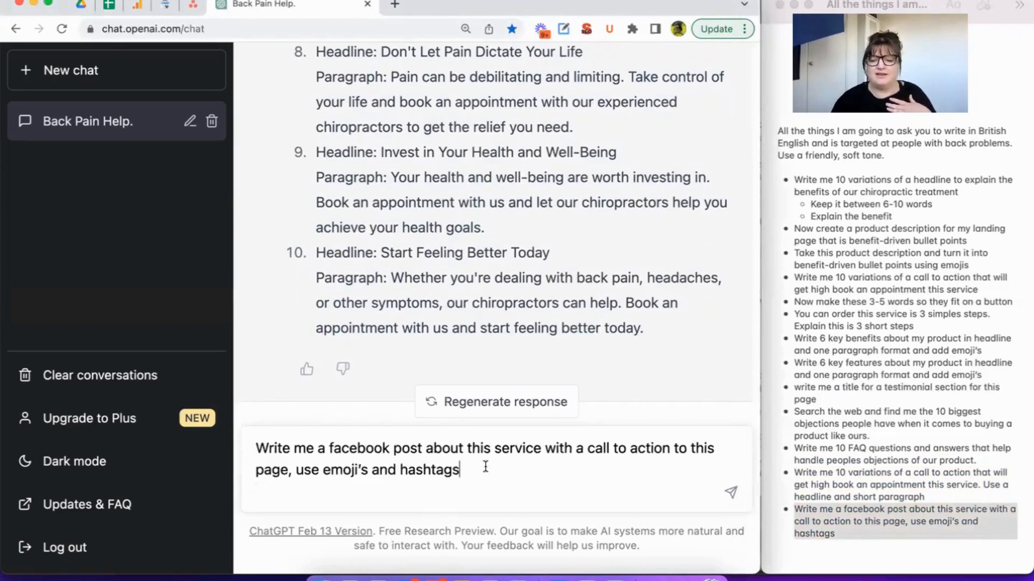
key("Return")
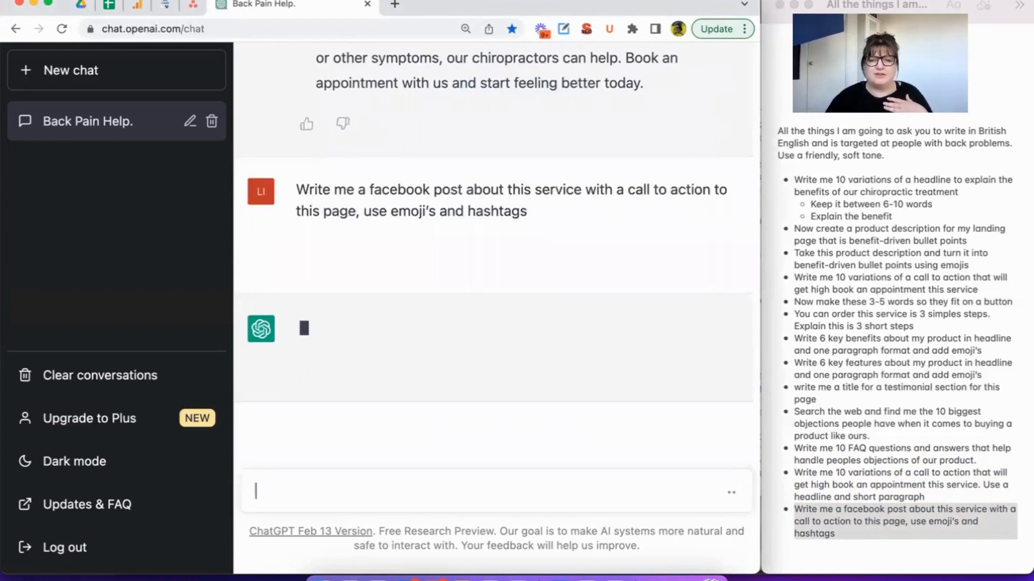